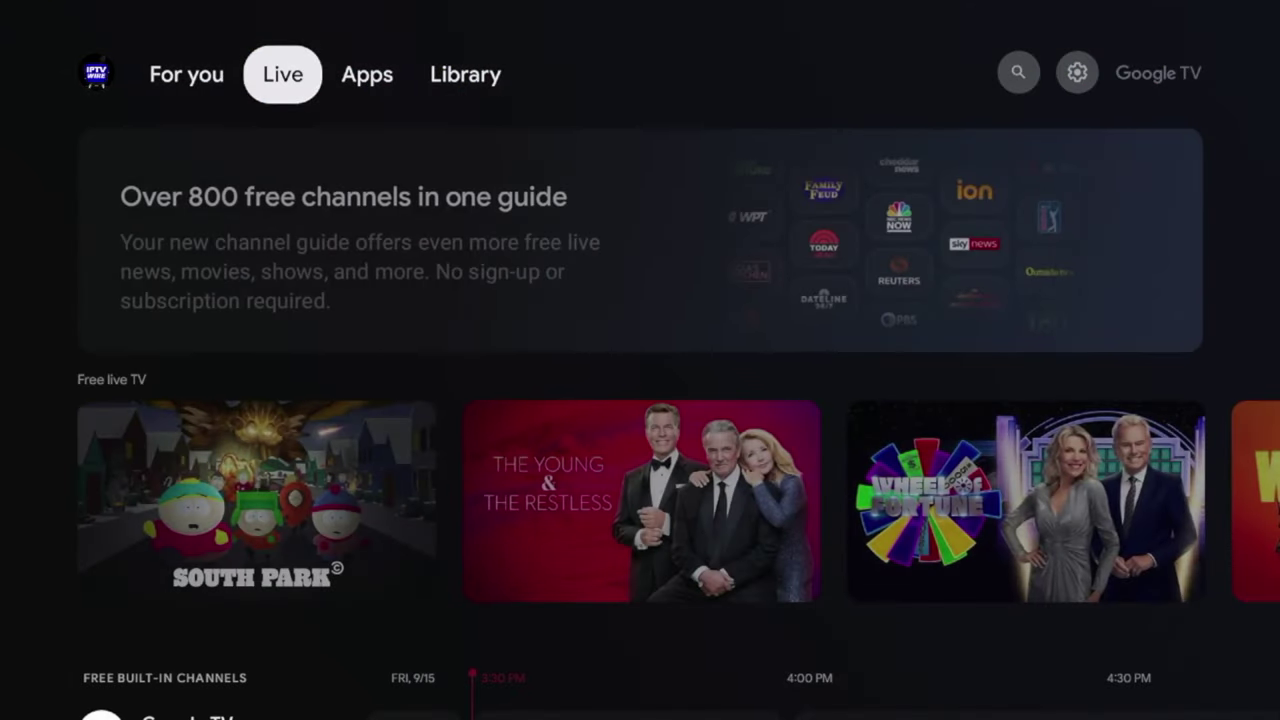
key(Right)
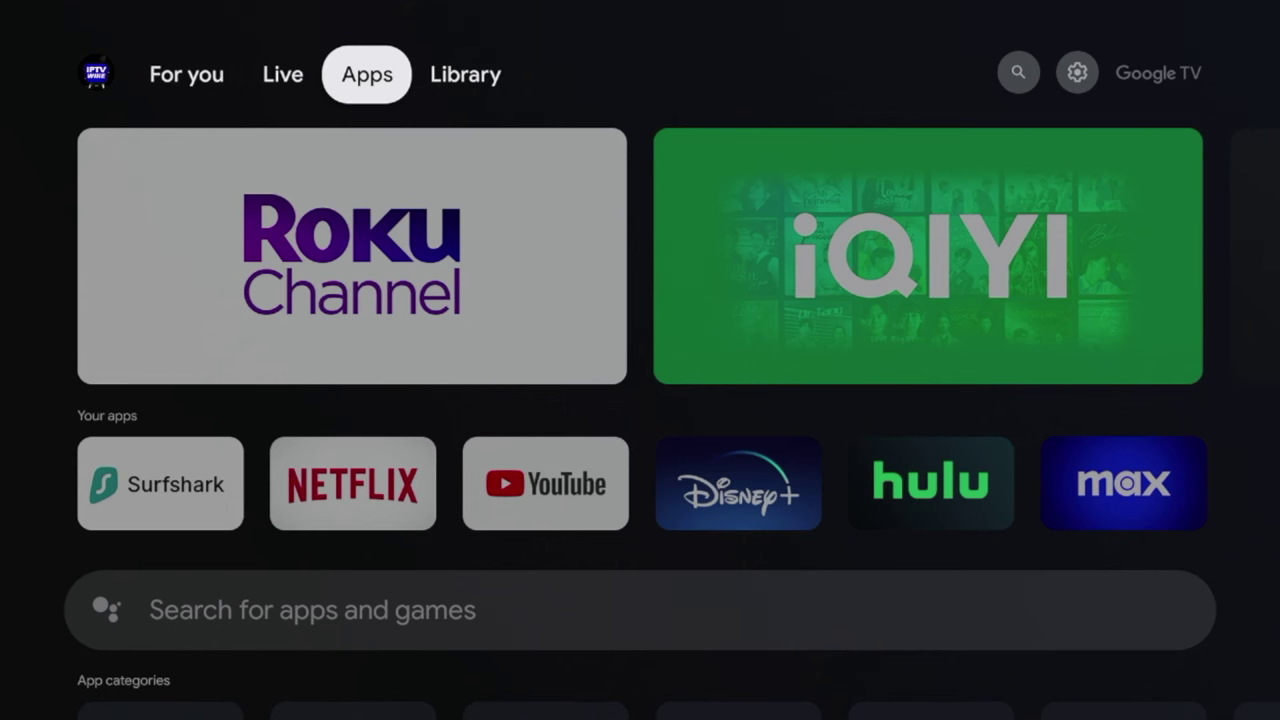
Open the Downloader by AFTVnews store listing from the Apps page
key(Left)
key(Left)
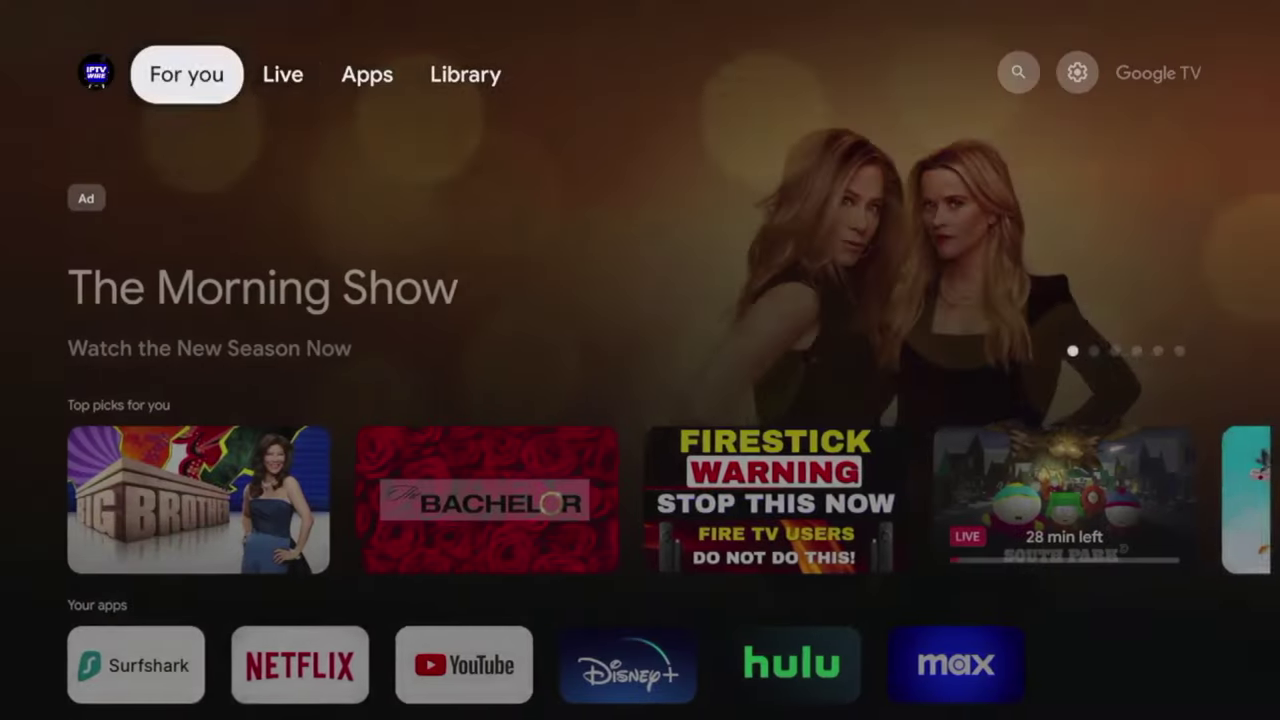
key(Right)
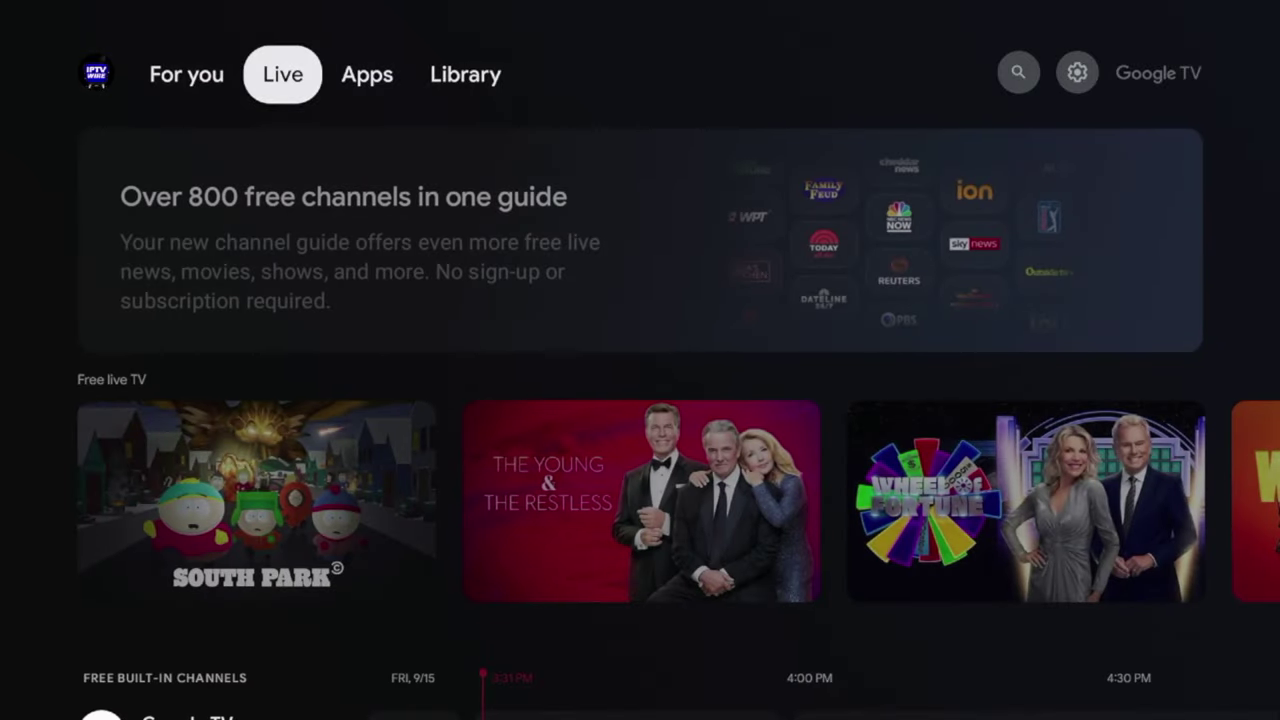
key(Right)
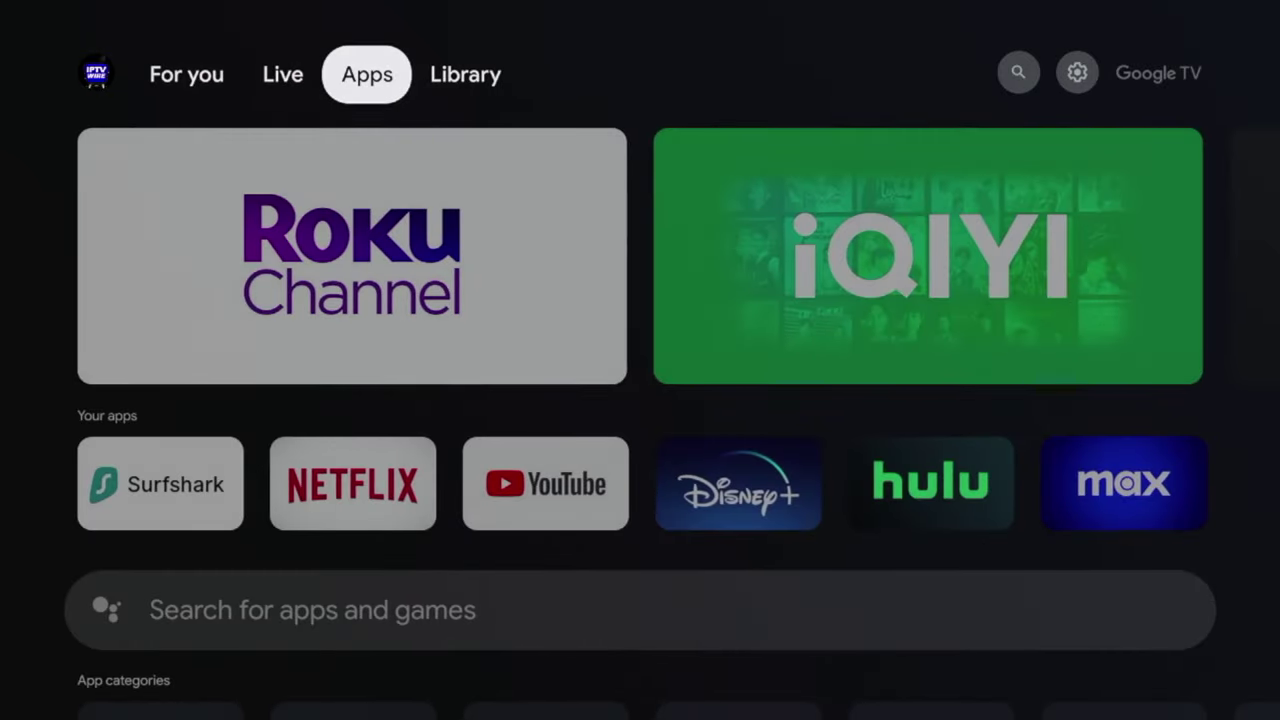
key(Down)
key(Down)
key(Down)
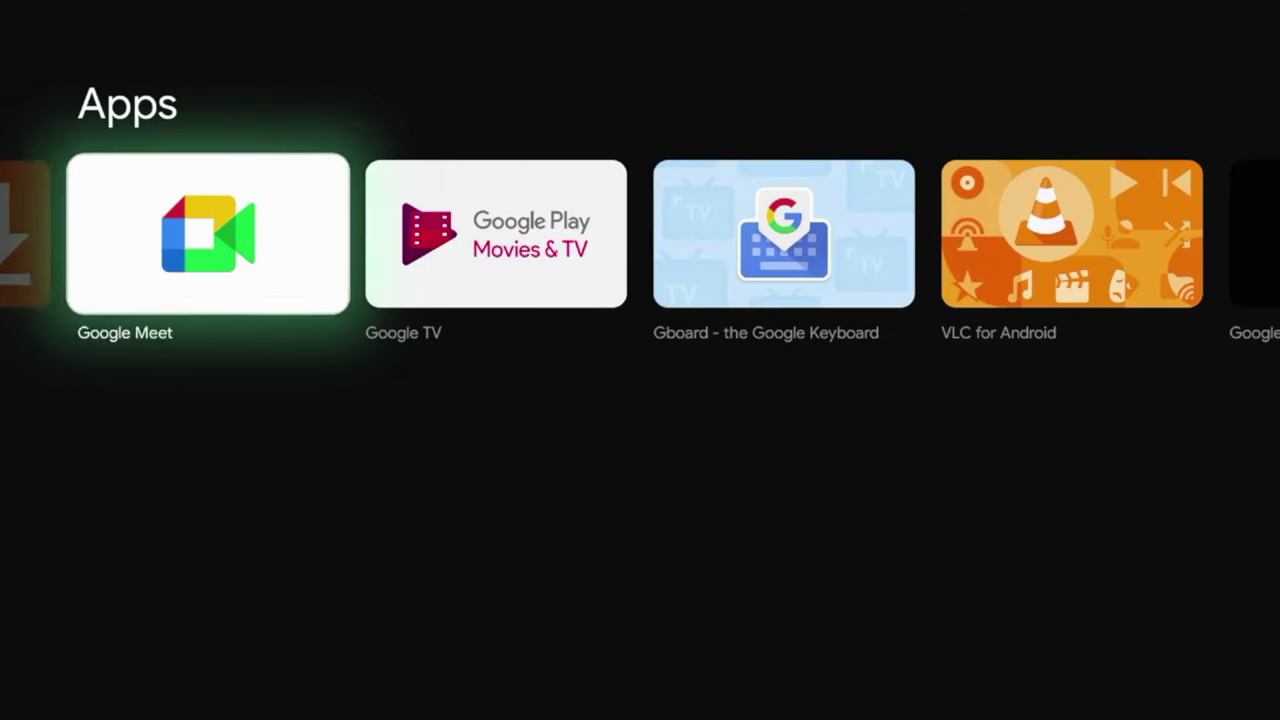
key(Left)
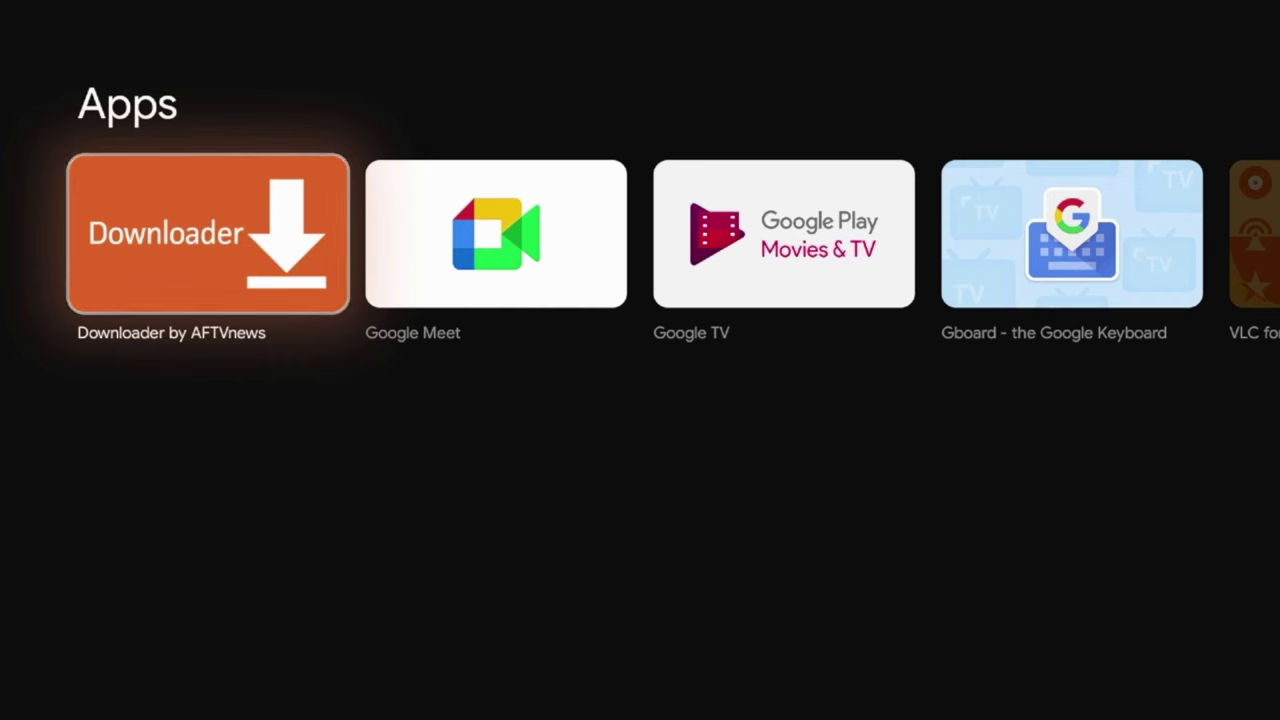
key(Return)
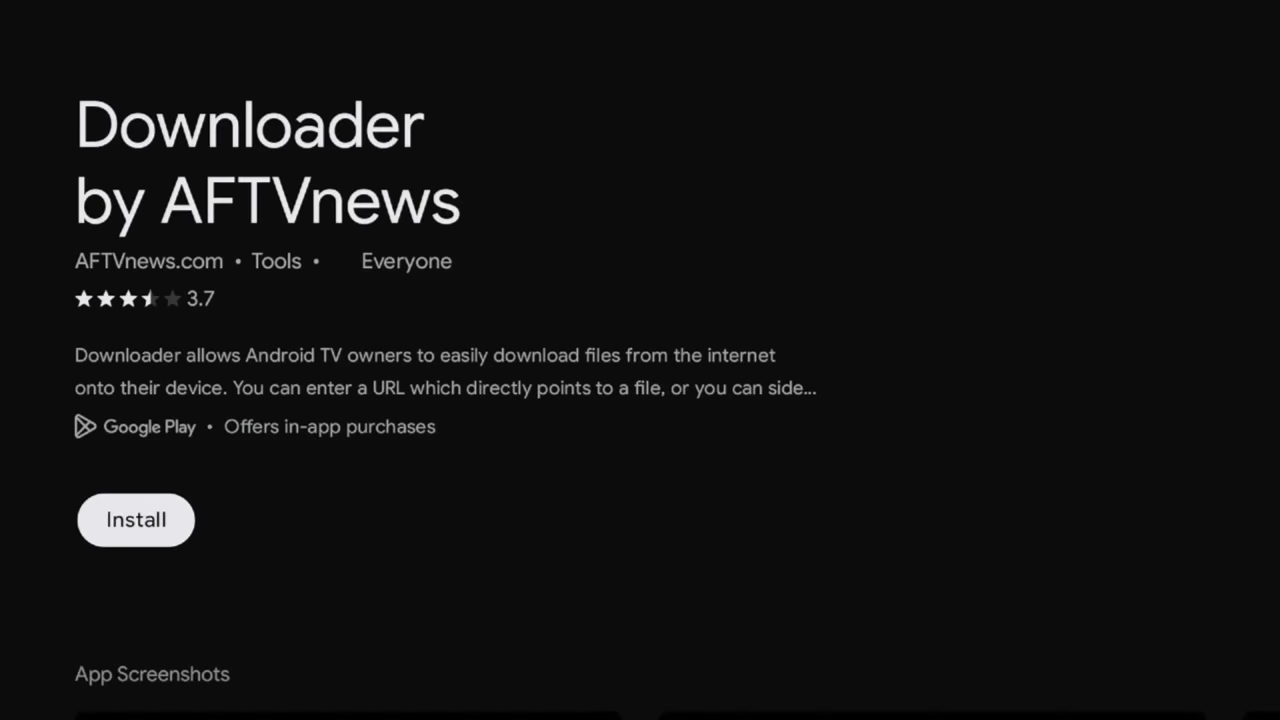
Install Downloader by AFTVnews and leave its store page
key(Return)
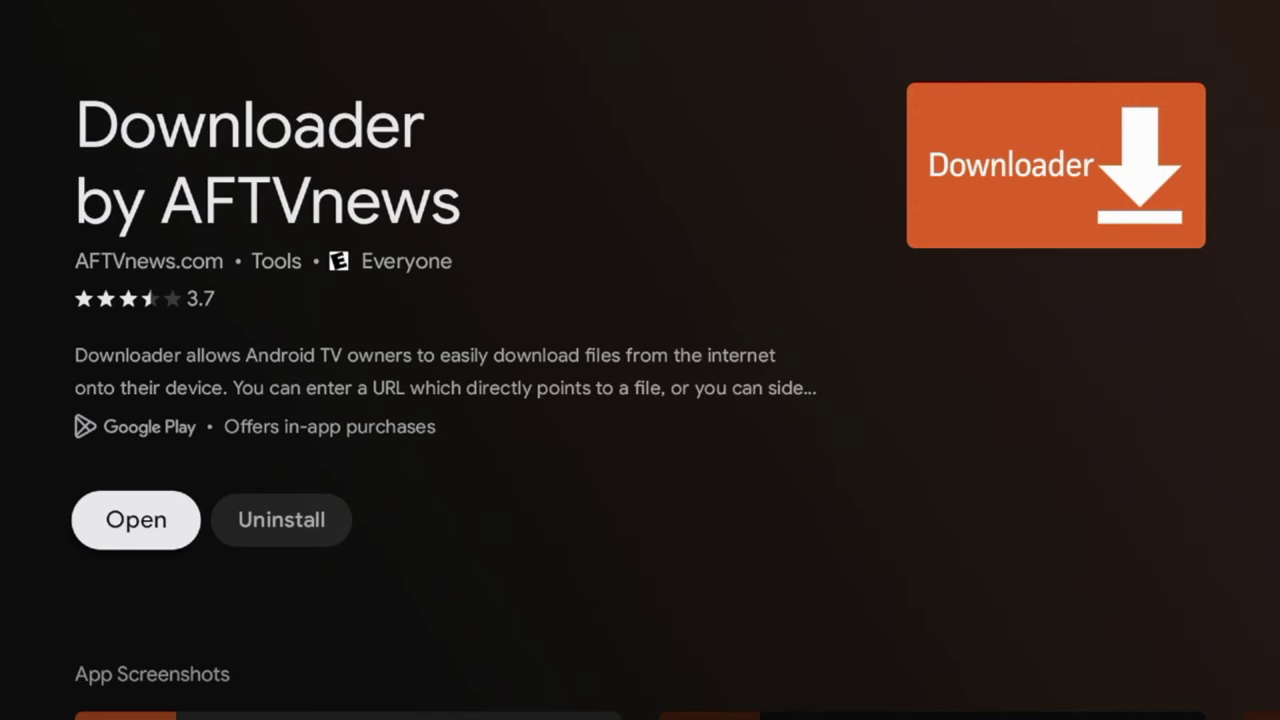
key(Escape)
Go to Settings > System > About
key(Up)
key(Up)
key(Up)
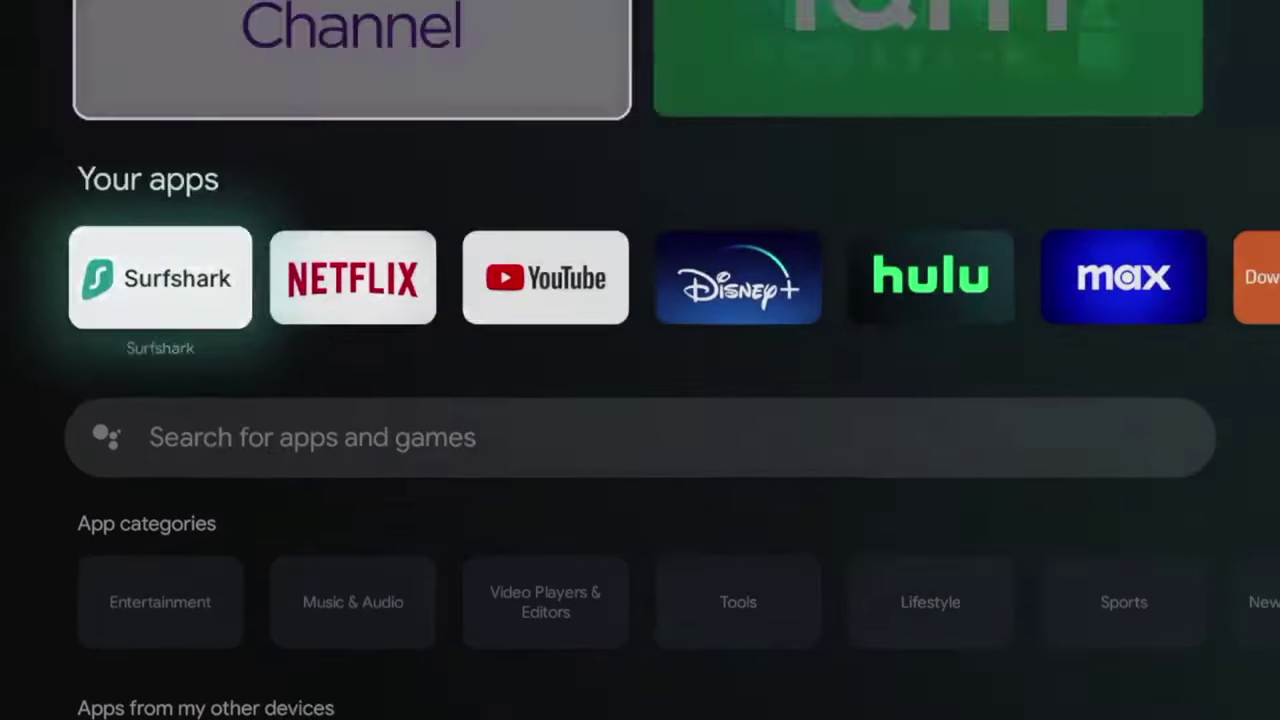
key(Right)
key(Right)
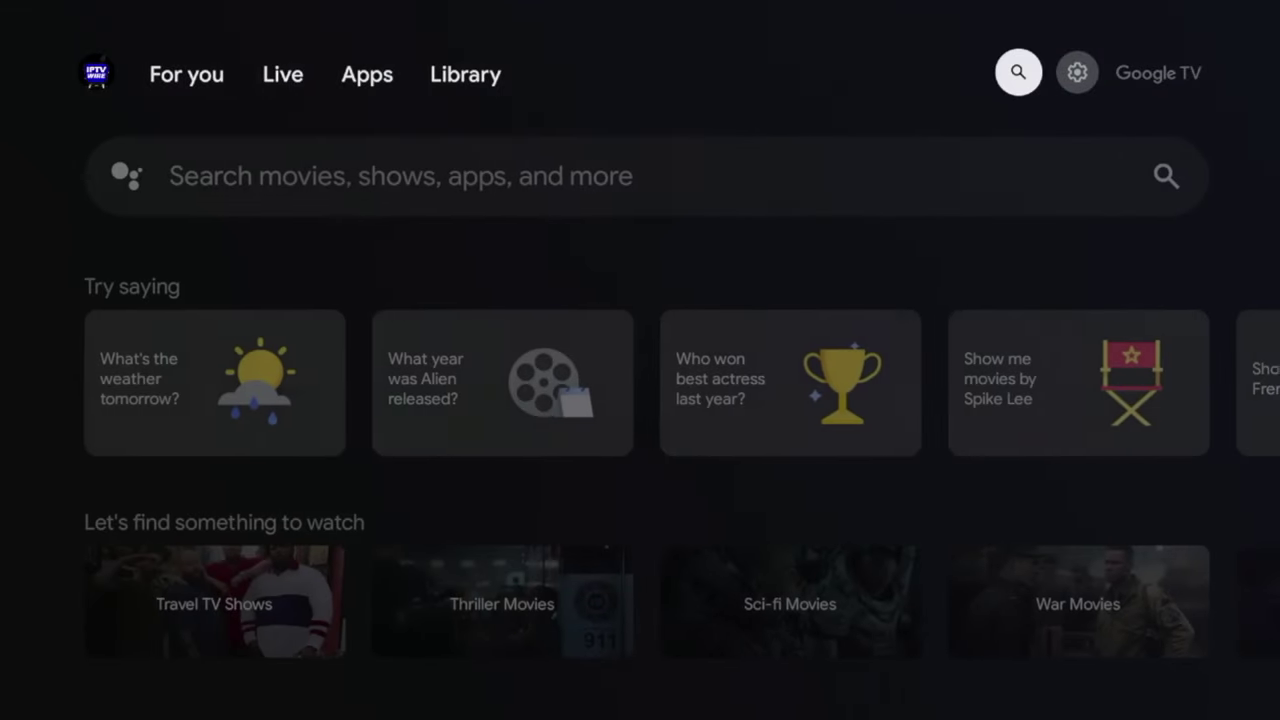
key(Right)
key(Return)
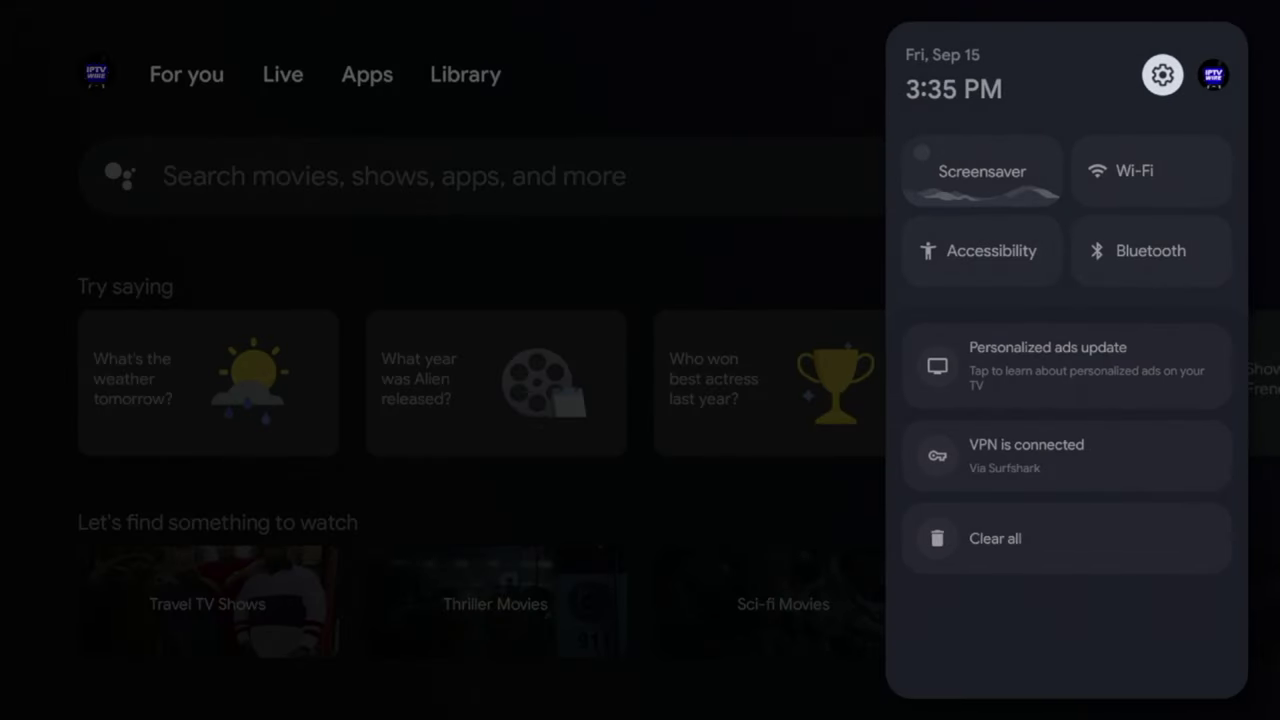
key(Return)
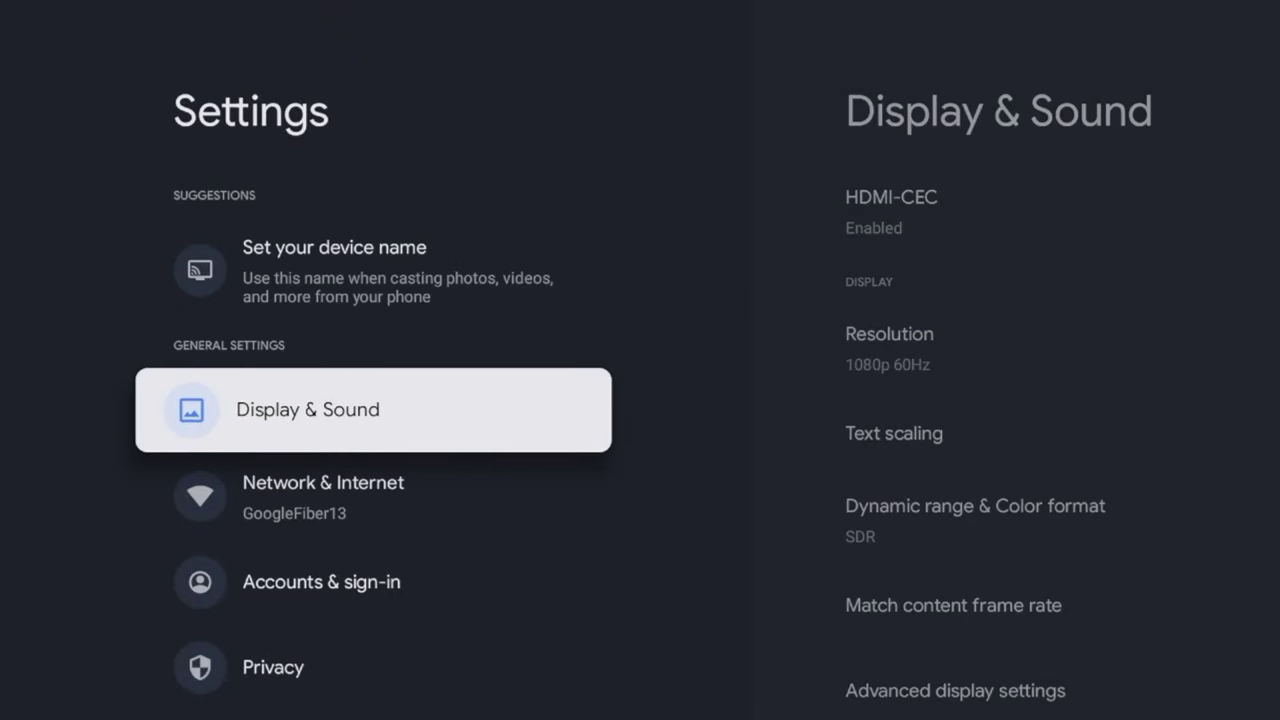
key(Down)
key(Down)
key(Down)
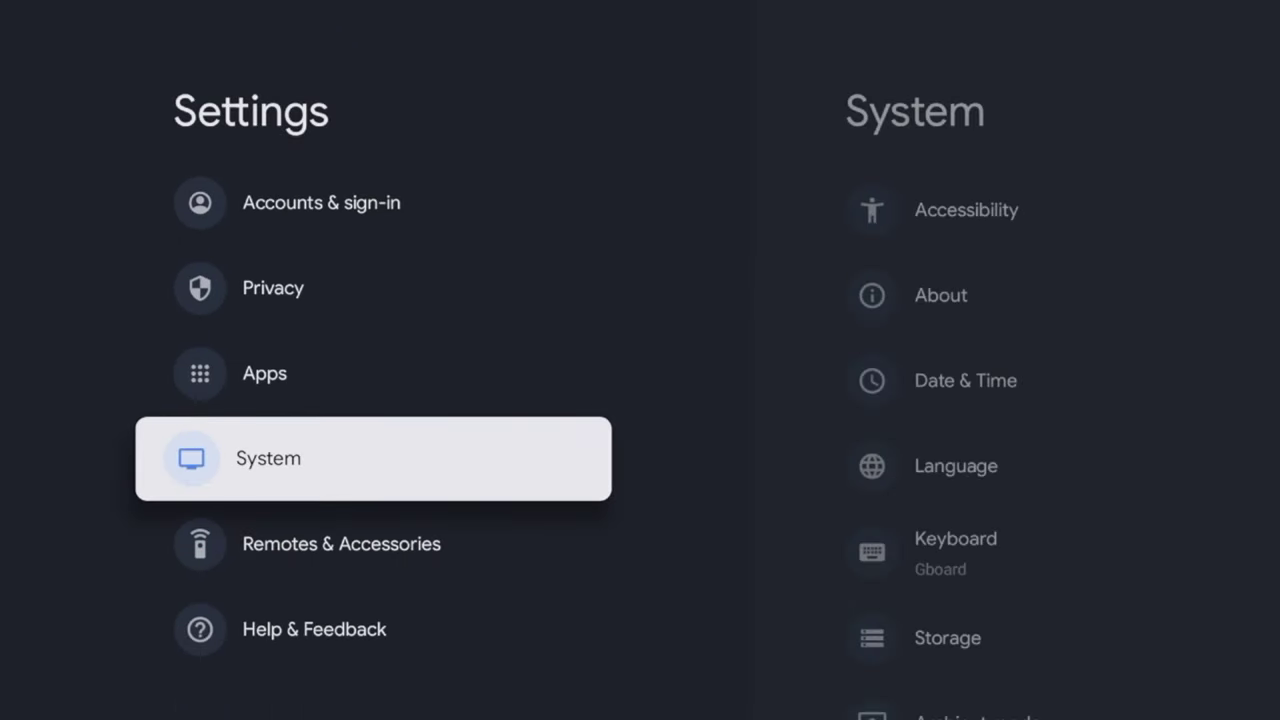
key(Down)
key(Up)
key(Return)
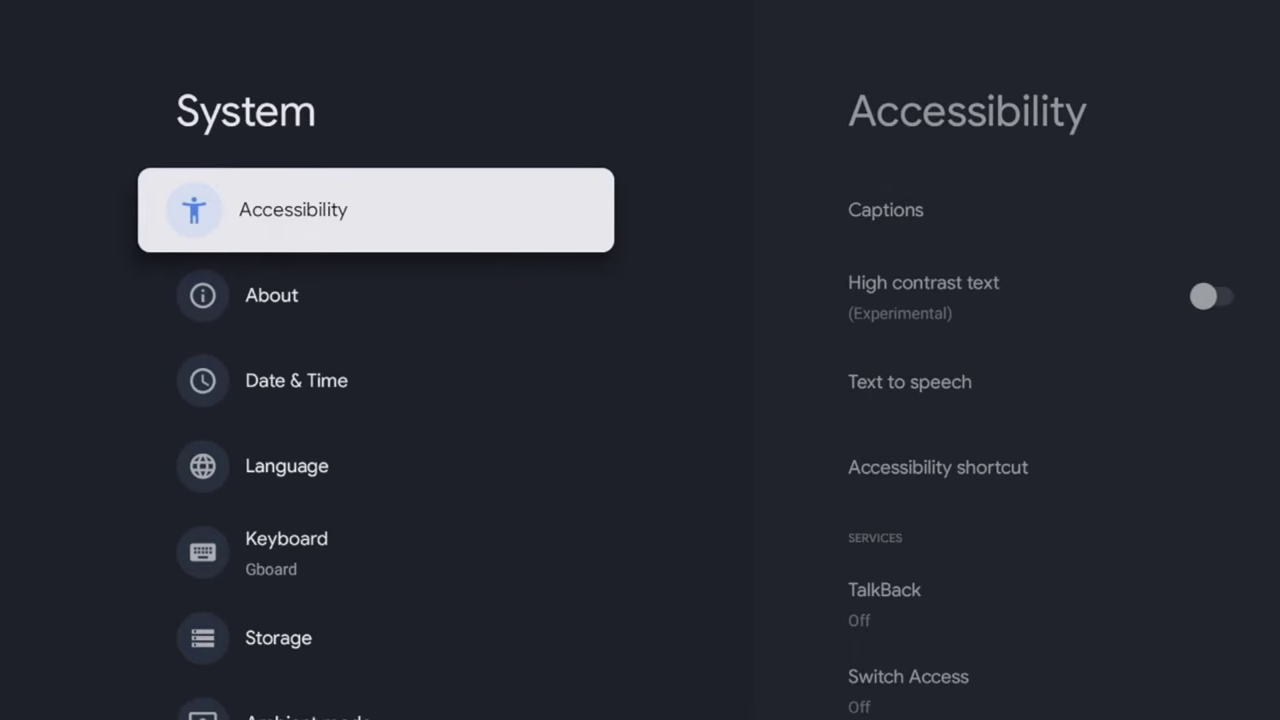
key(Down)
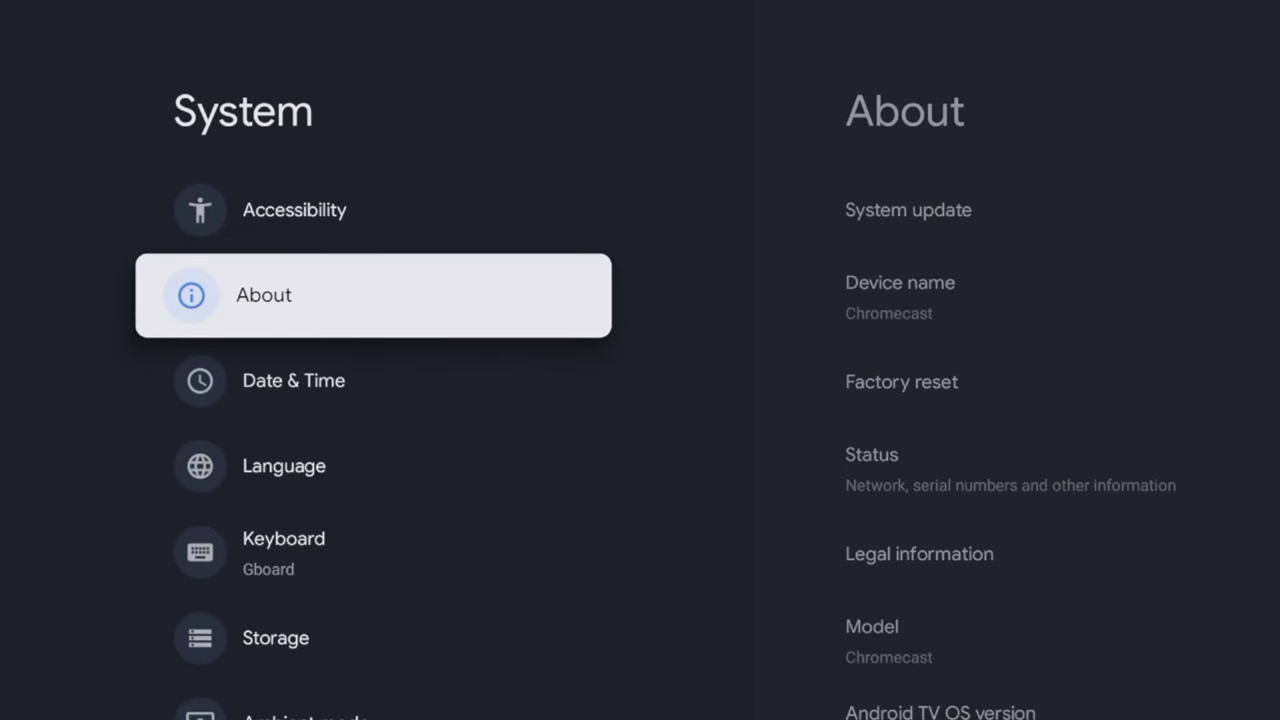
key(Return)
Repeatedly select the Android TV OS build entry until 'You are now a developer!' appears
key(Down)
key(Down)
key(Down)
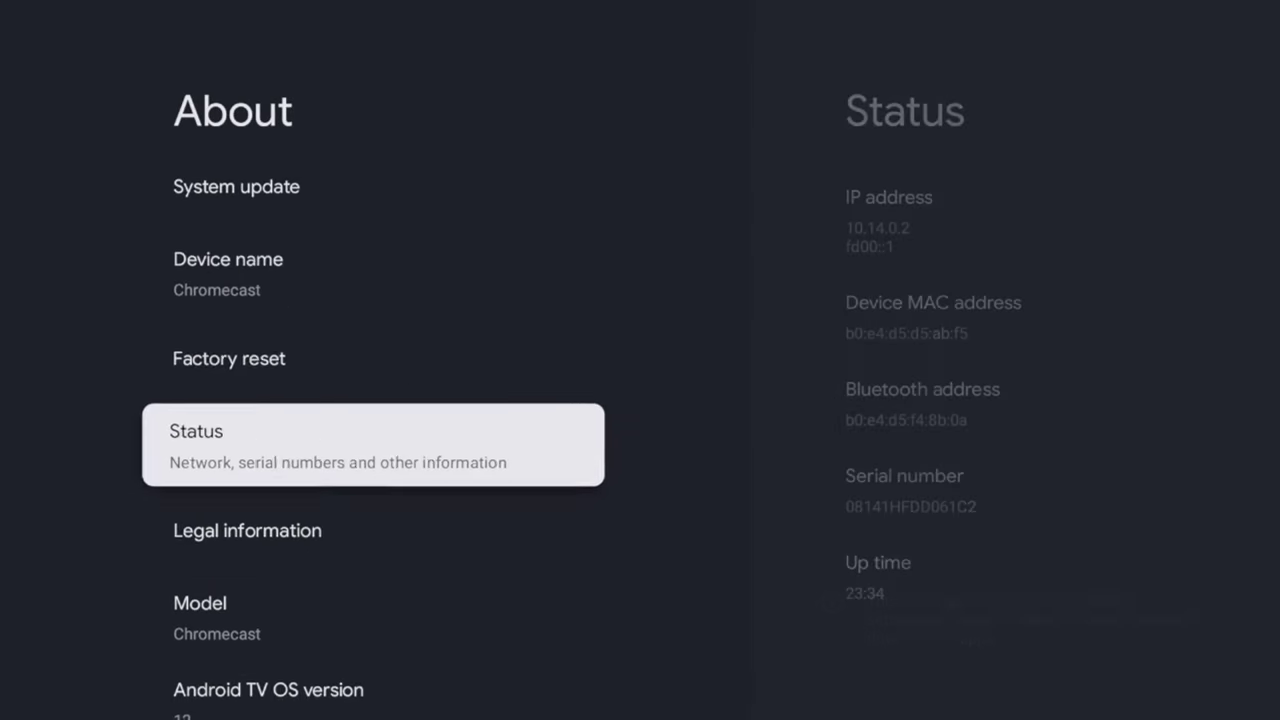
key(Down)
key(Down)
key(Down)
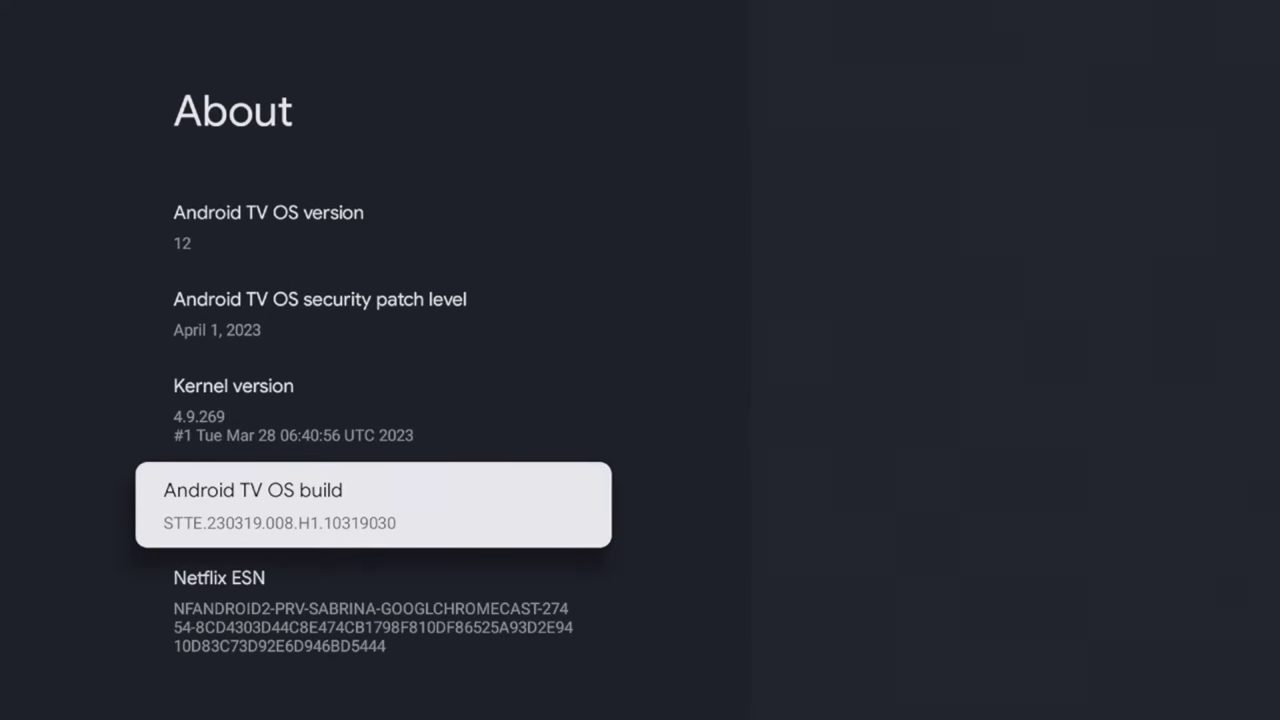
key(Return)
key(Return)
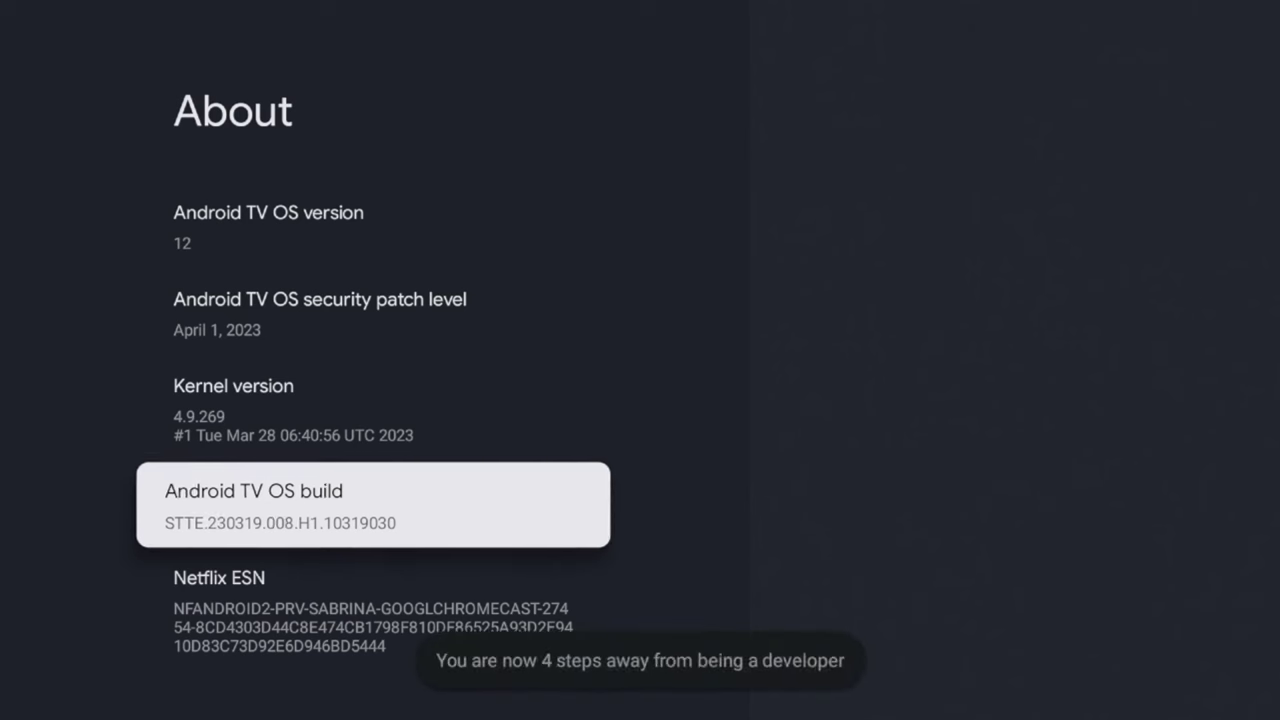
key(Return)
key(Return)
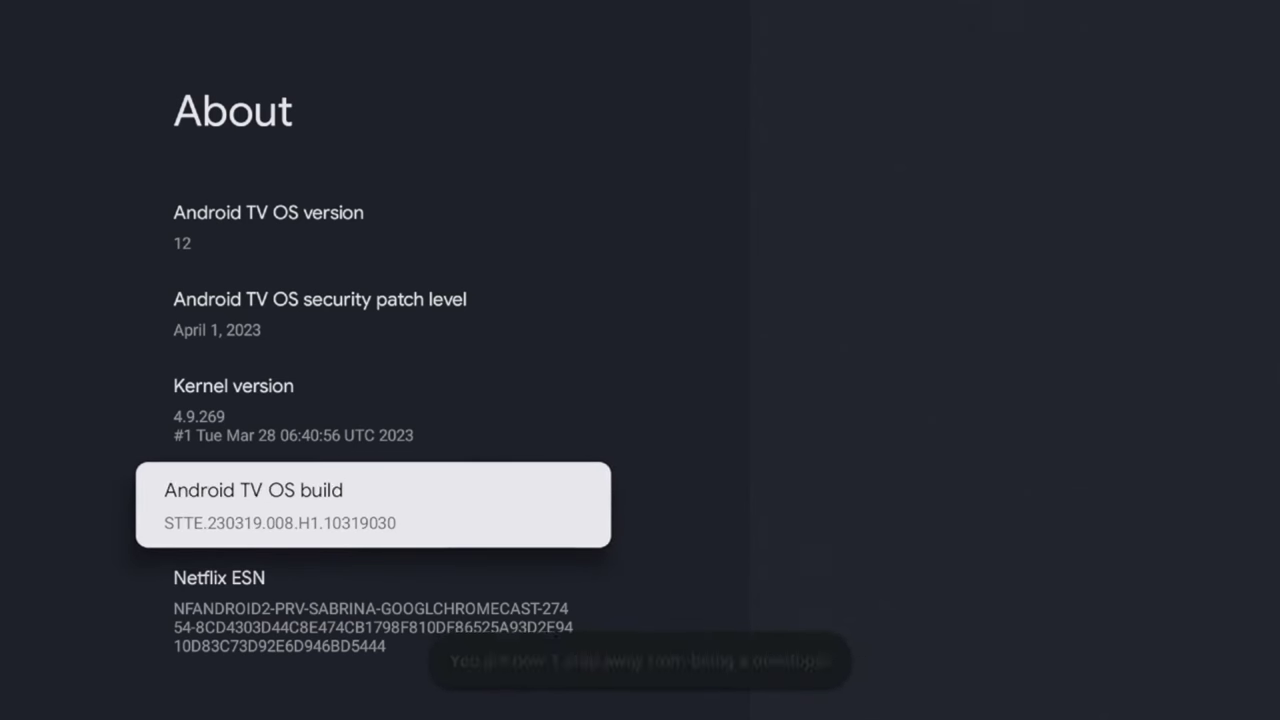
key(Return)
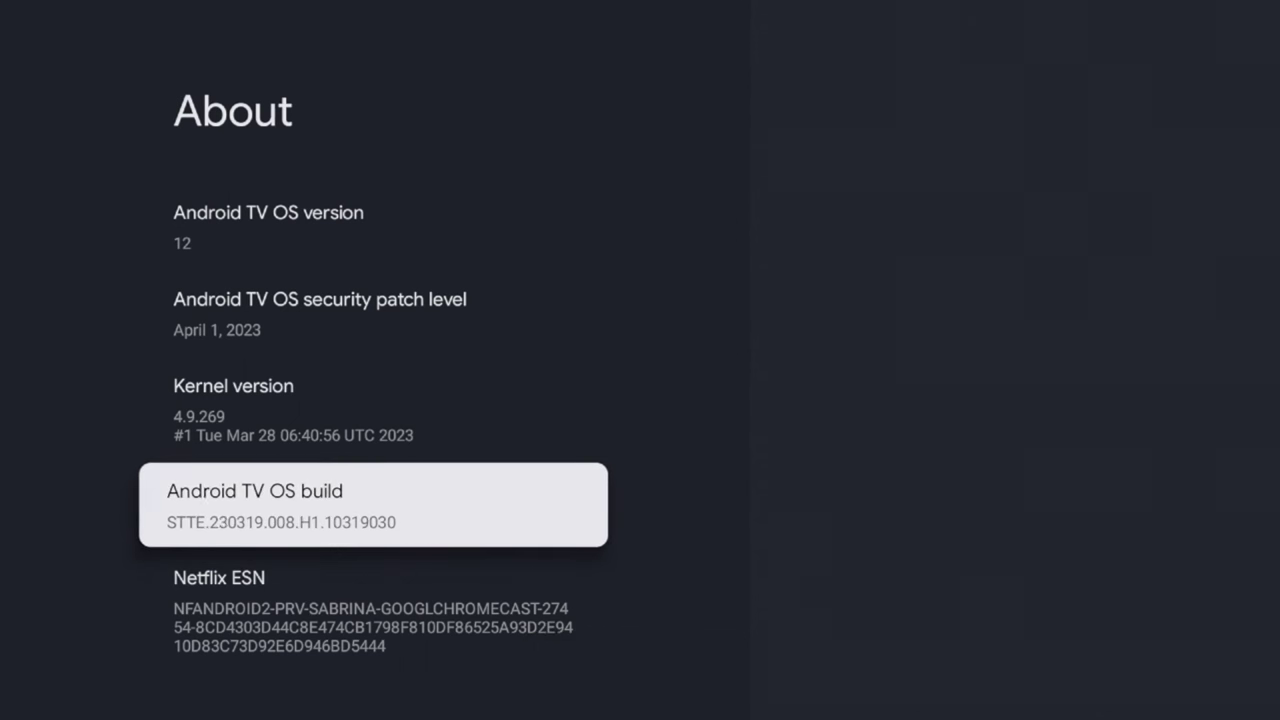
key(Return)
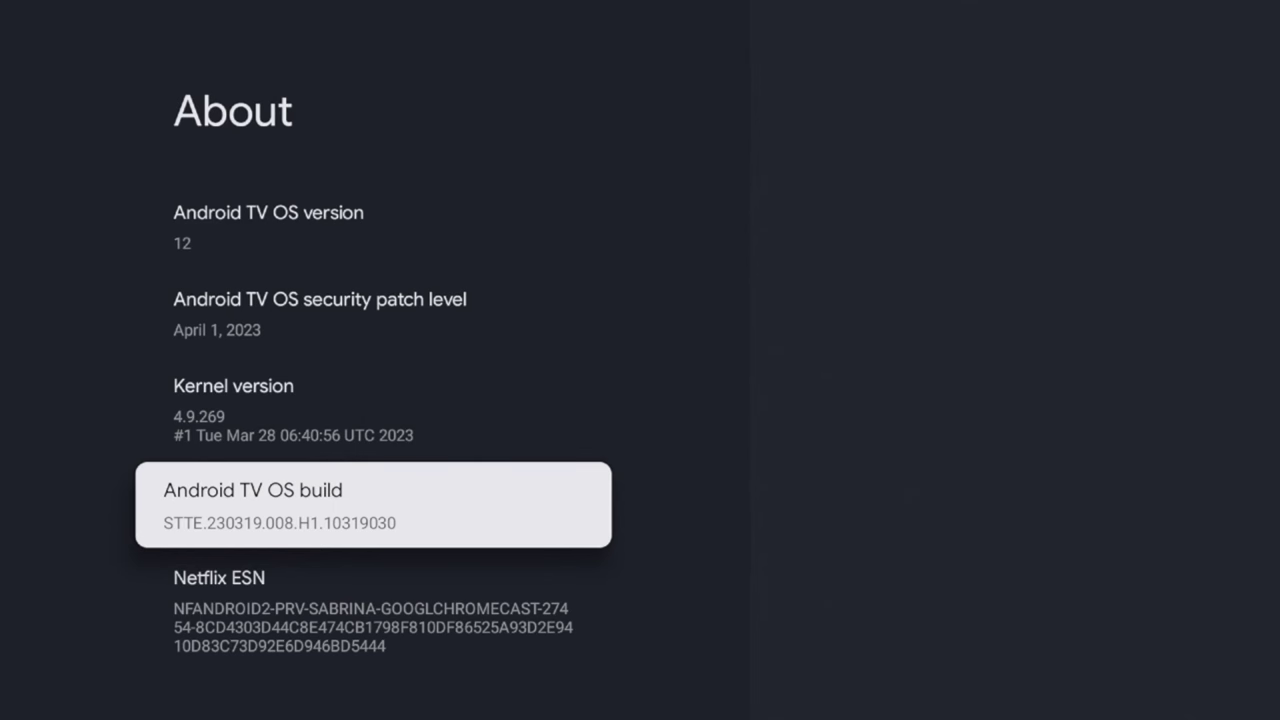
Check the Developer options settings, including USB debugging, then exit Settings
key(Escape)
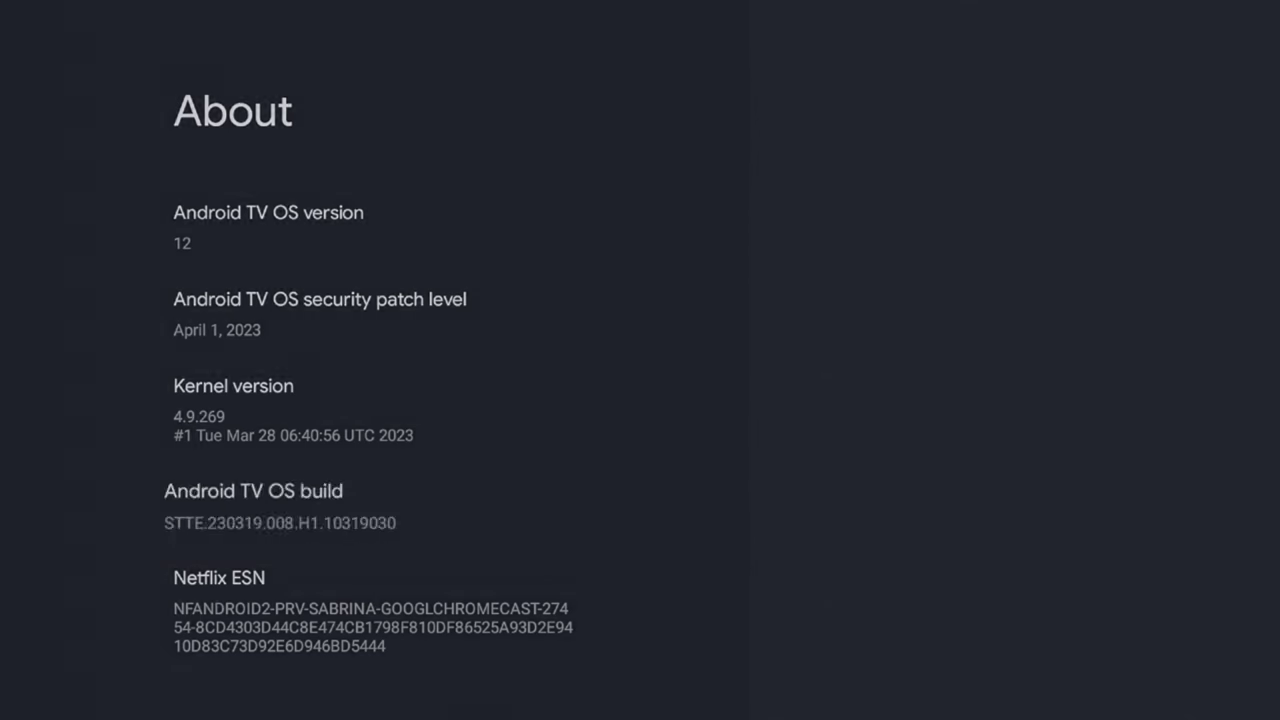
key(Down)
key(Down)
key(Down)
key(Down)
key(Down)
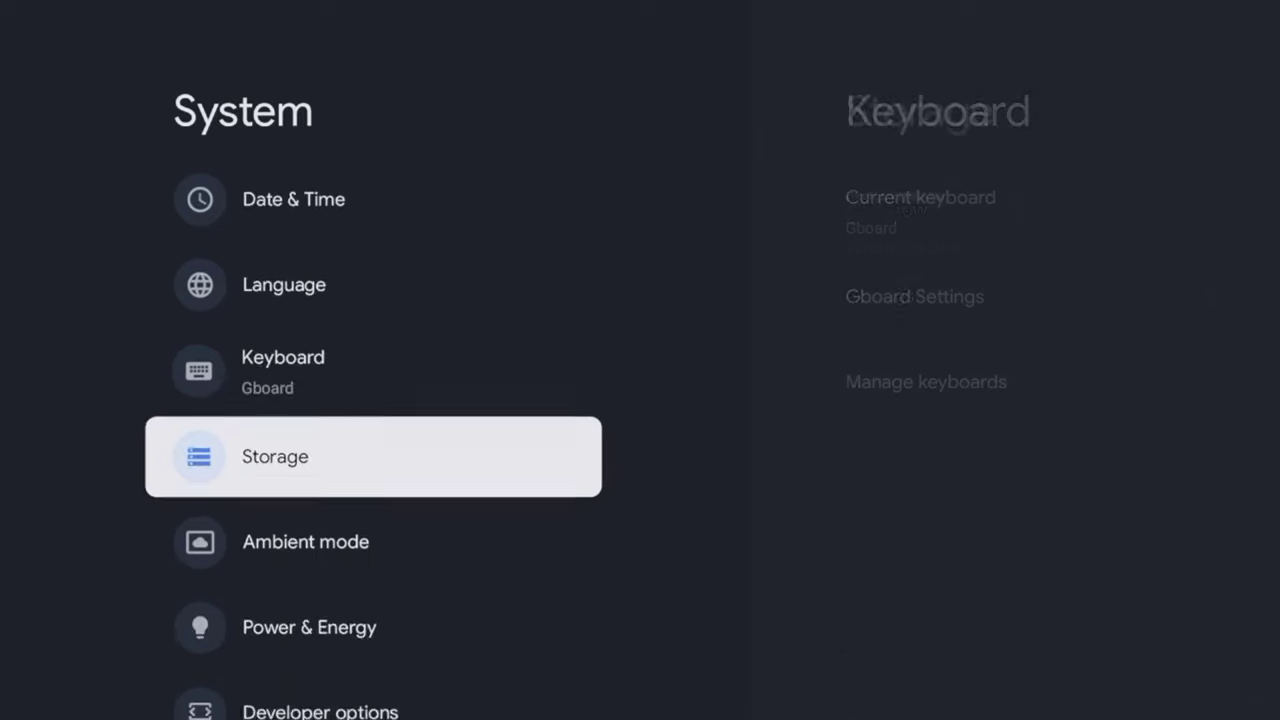
key(Up)
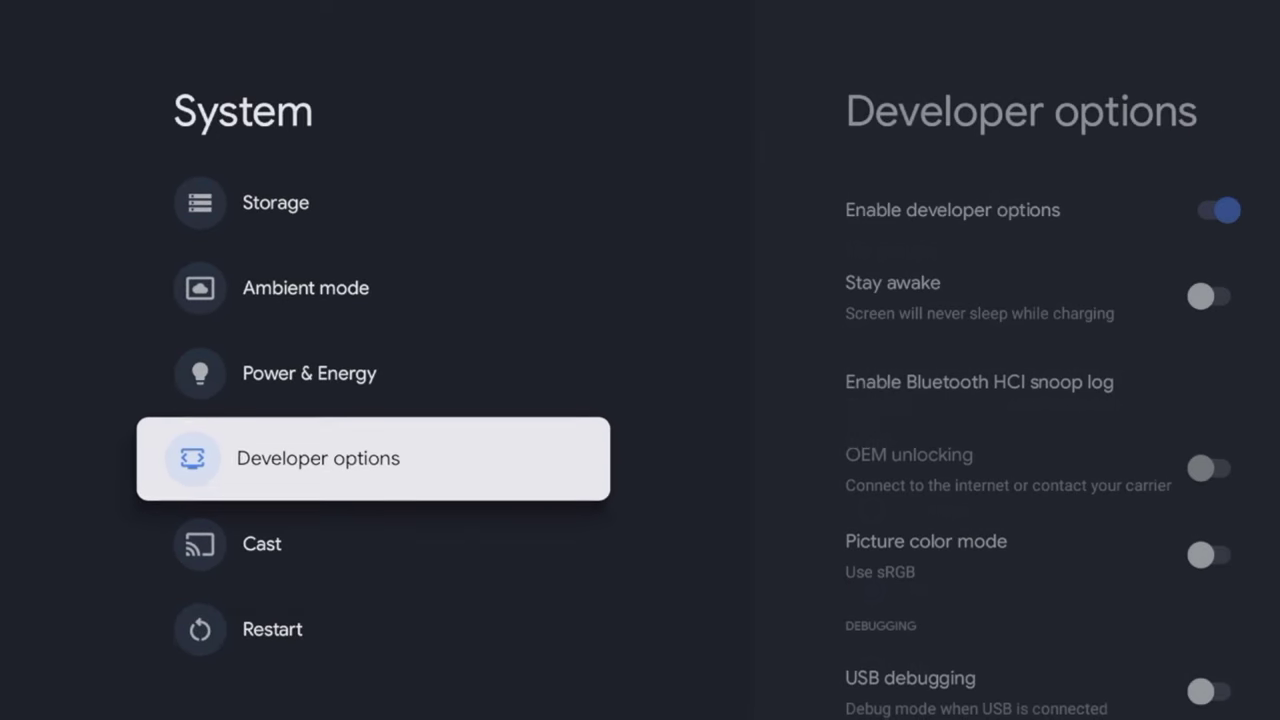
key(Return)
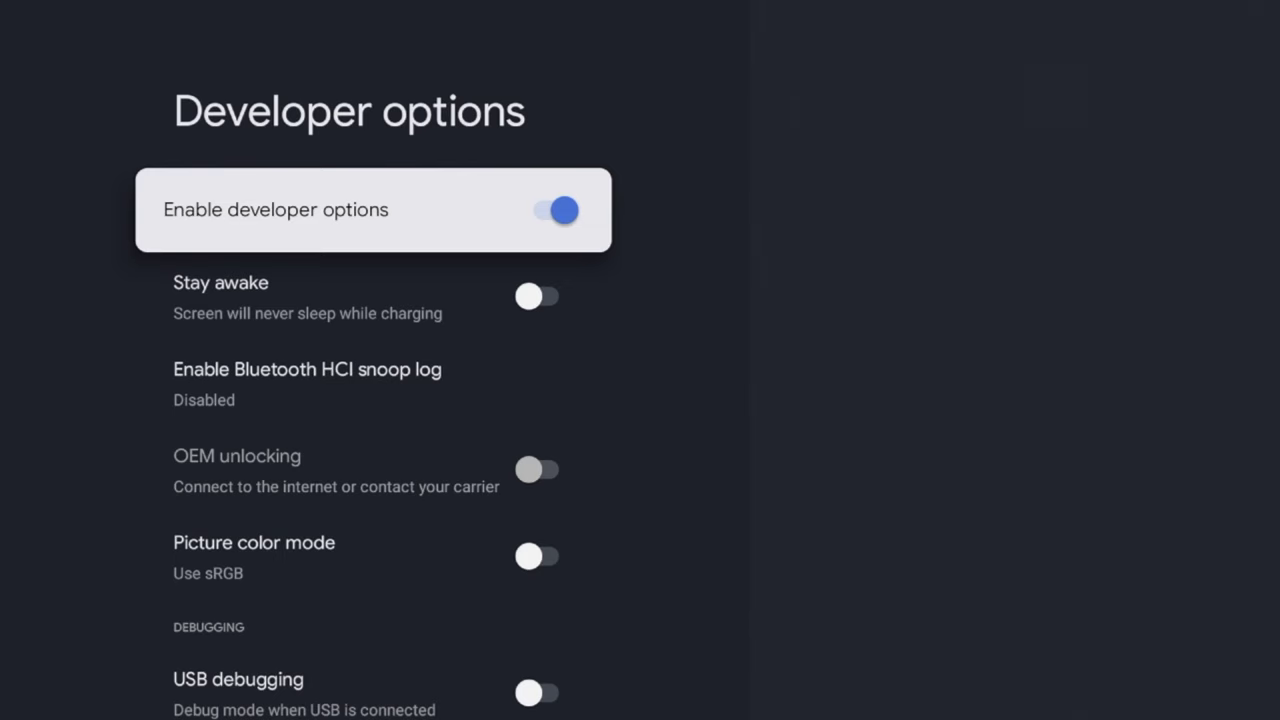
key(Down)
key(Down)
key(Down)
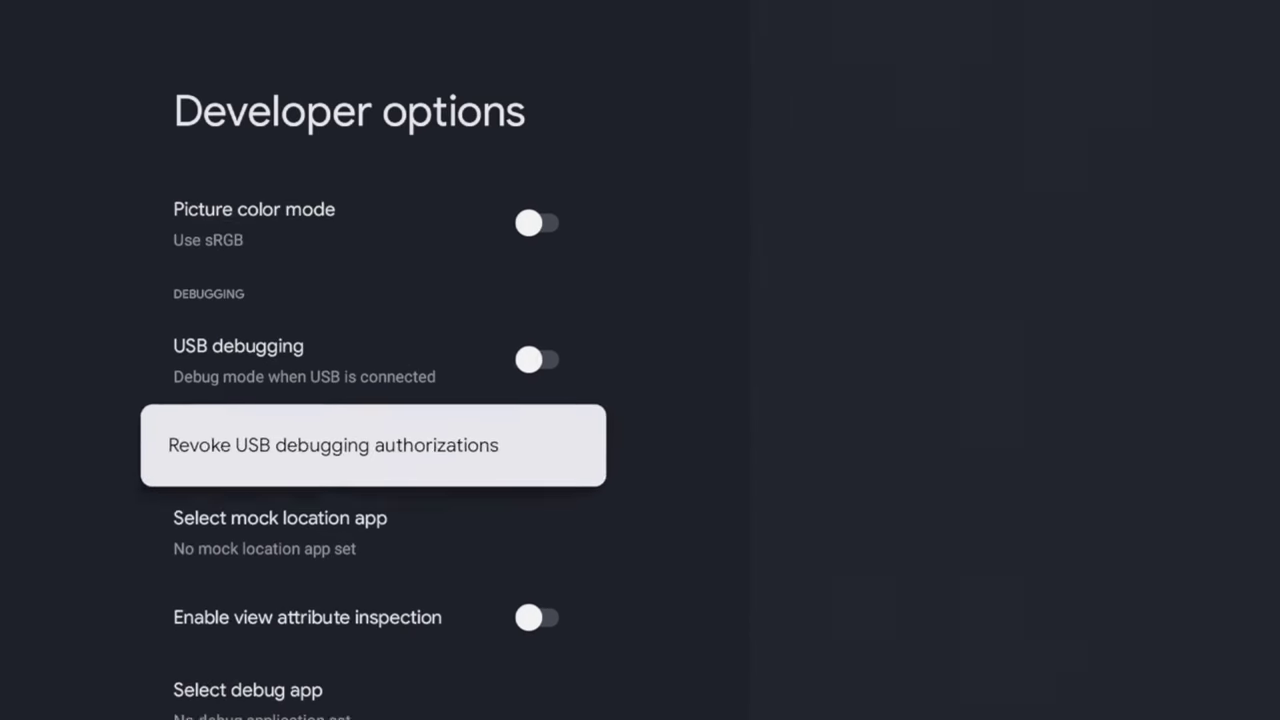
key(Down)
key(Down)
key(Up)
key(Up)
key(Up)
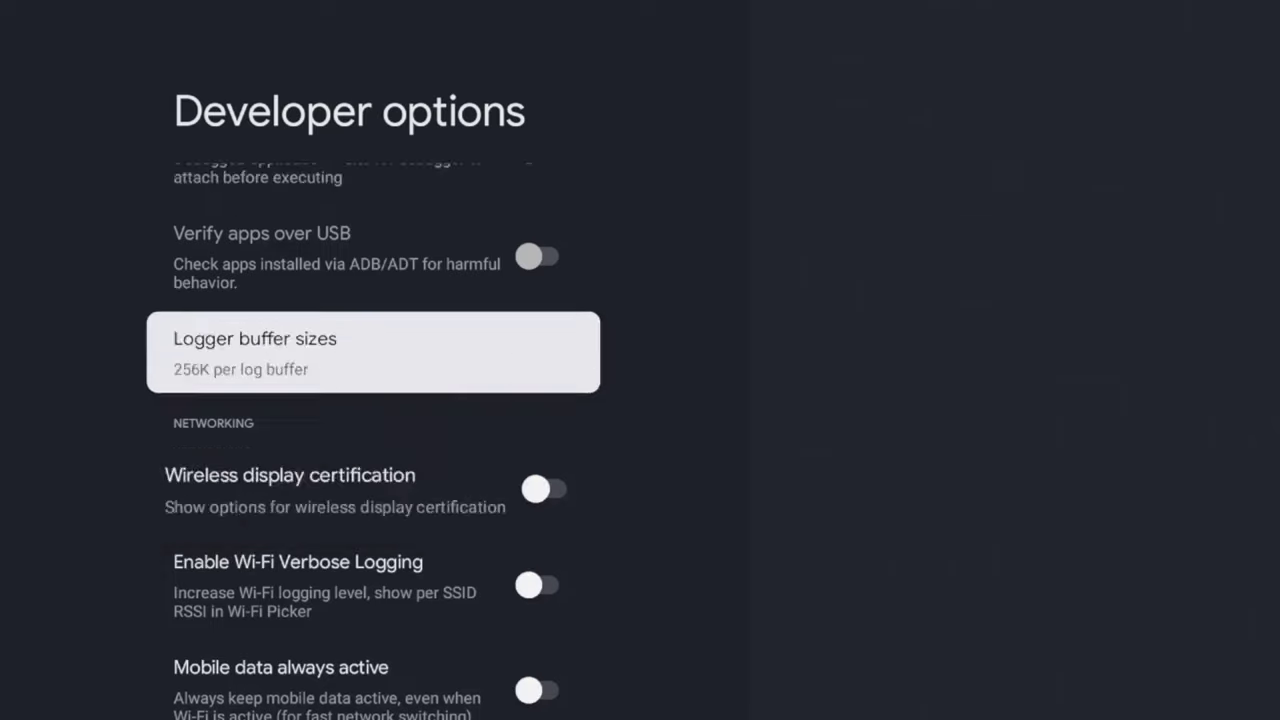
key(Up)
key(Up)
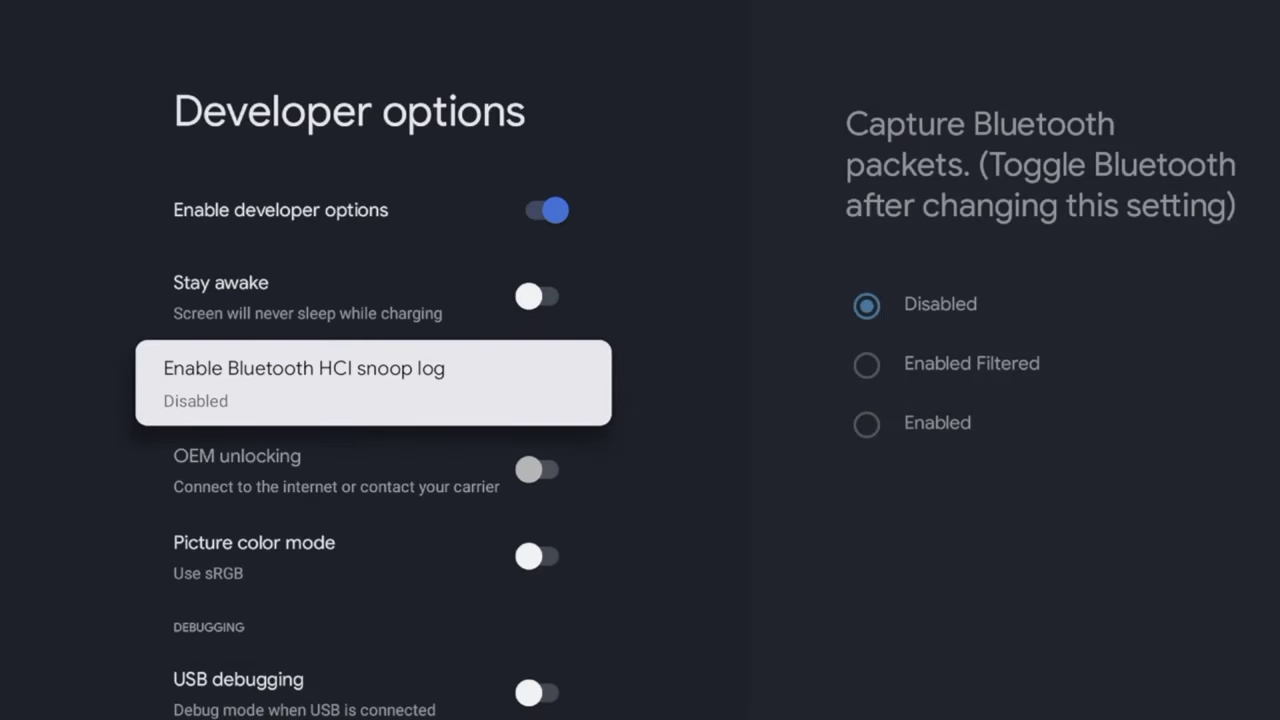
key(Escape)
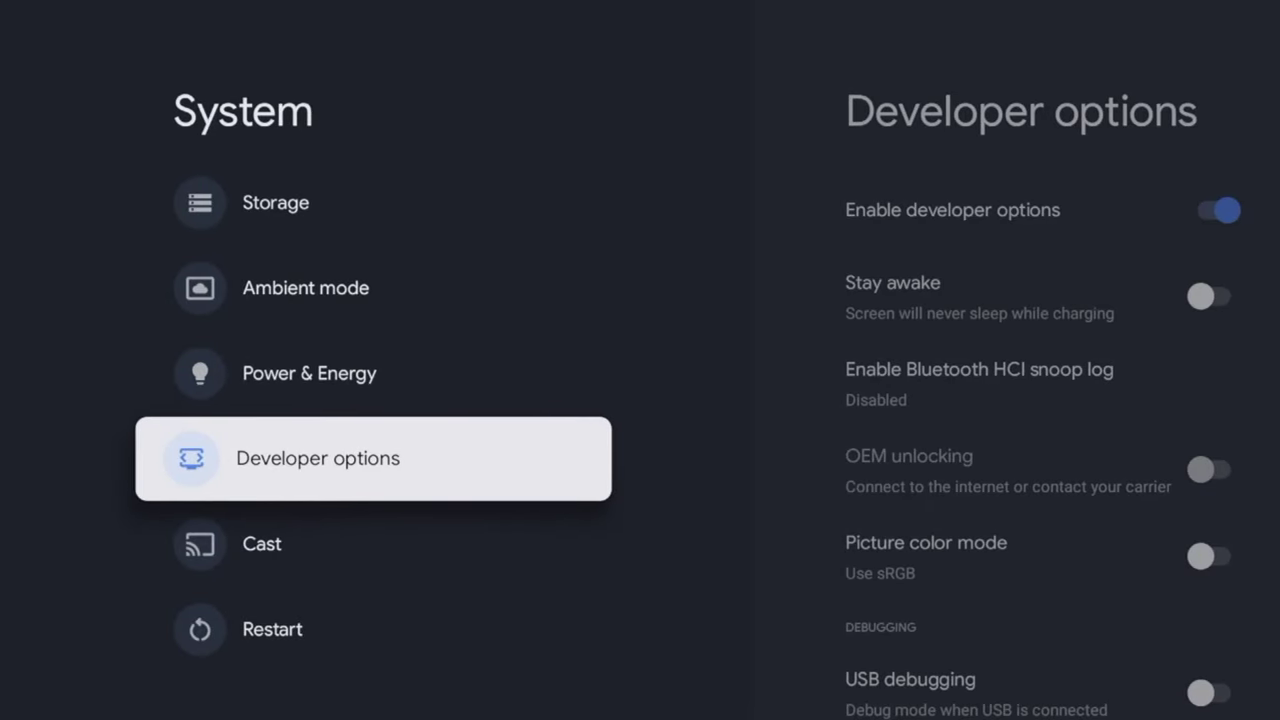
key(Escape)
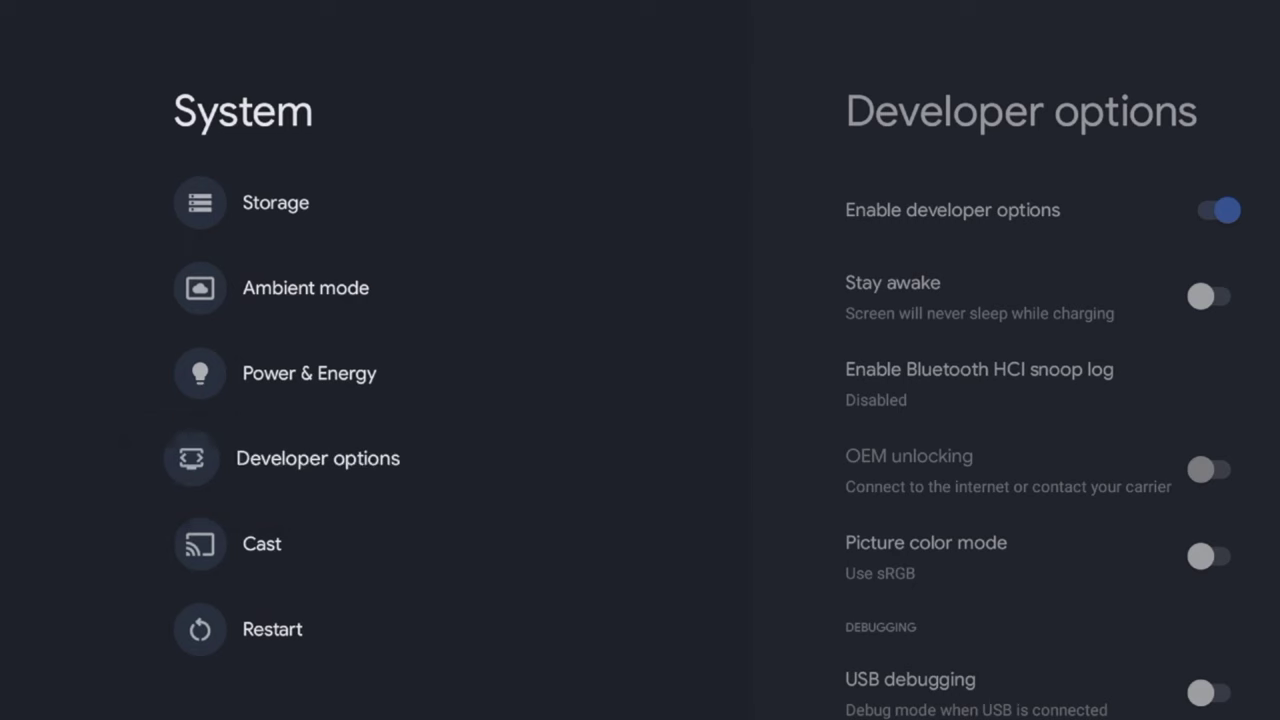
Go to Settings > Apps > See all apps and highlight Downloader
key(Escape)
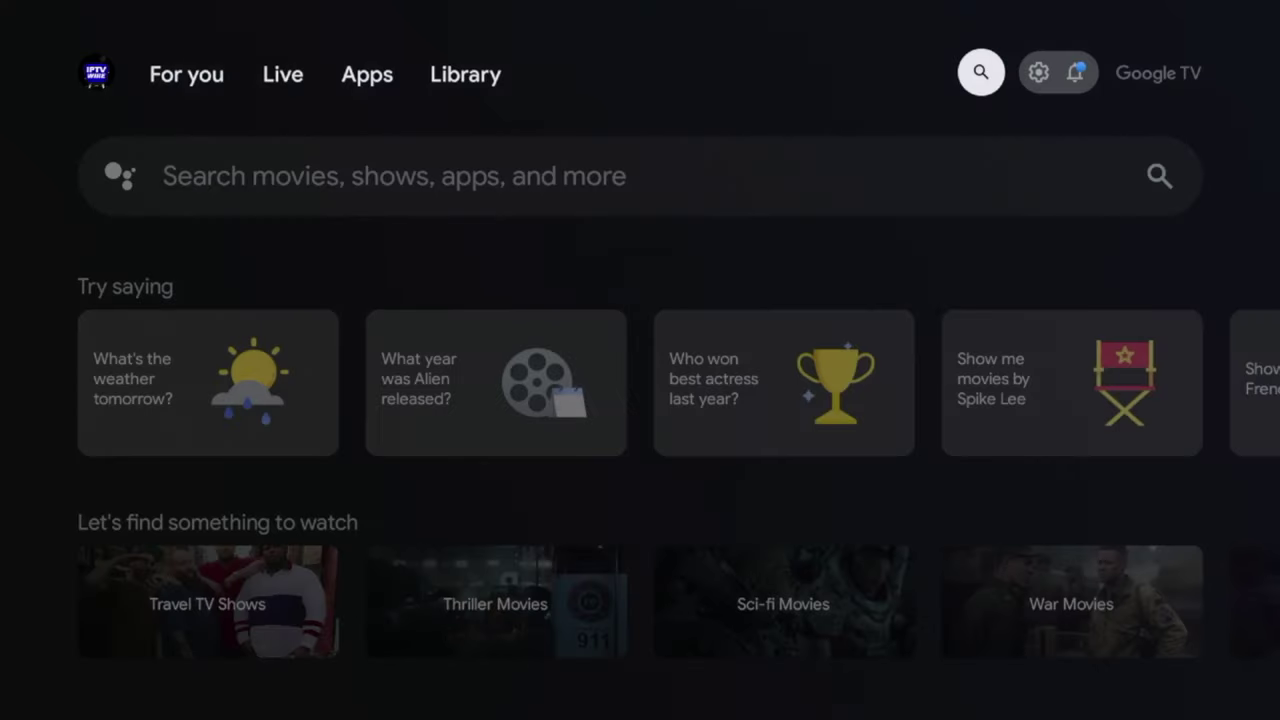
key(Right)
key(Return)
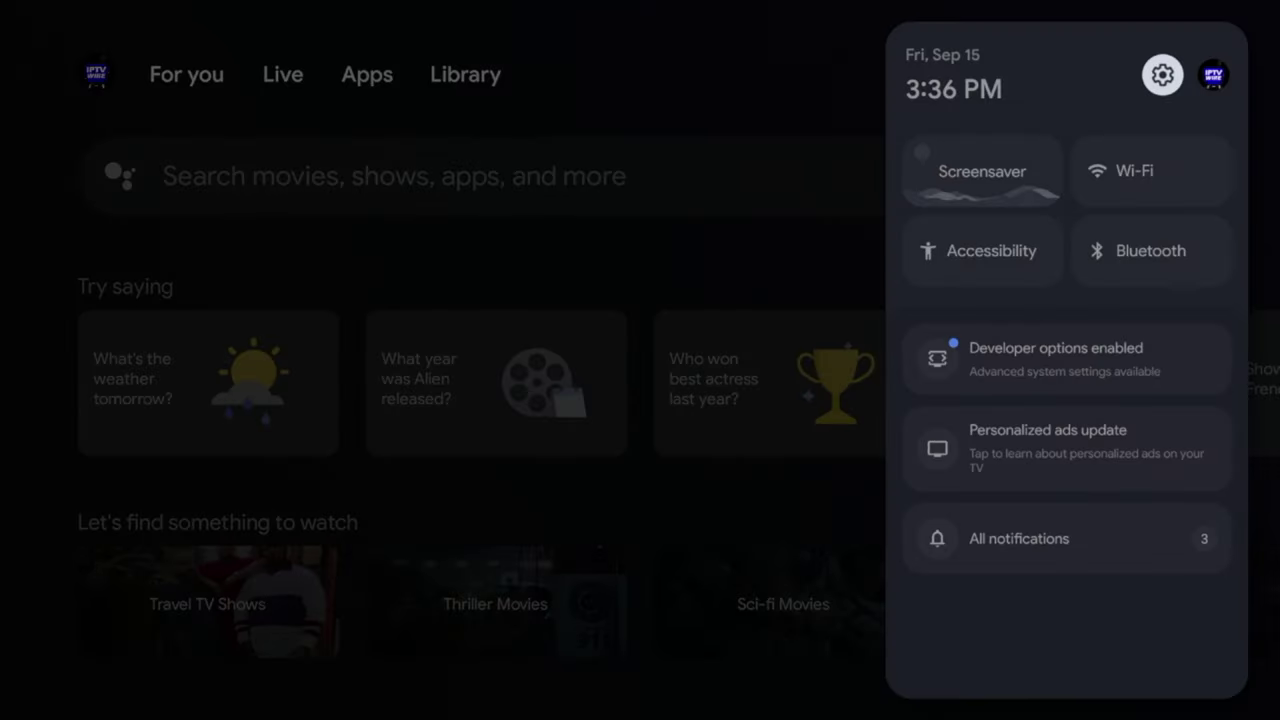
key(Return)
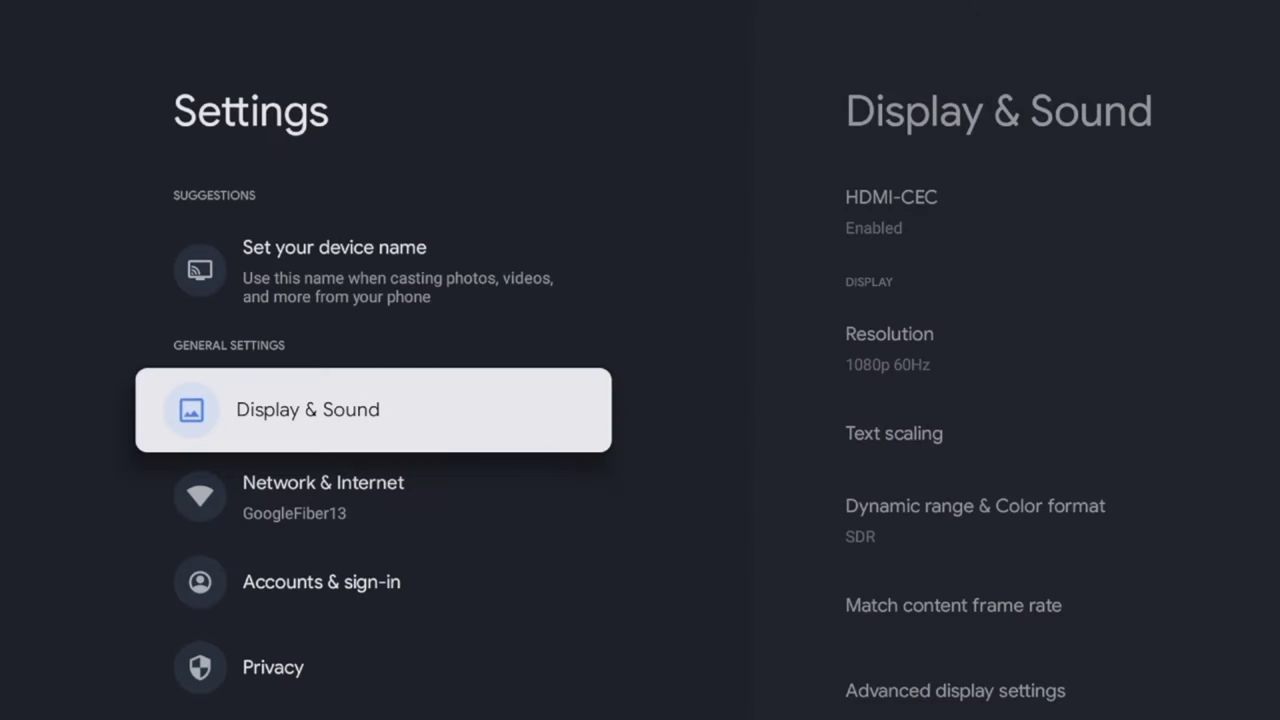
key(Down)
key(Down)
key(Down)
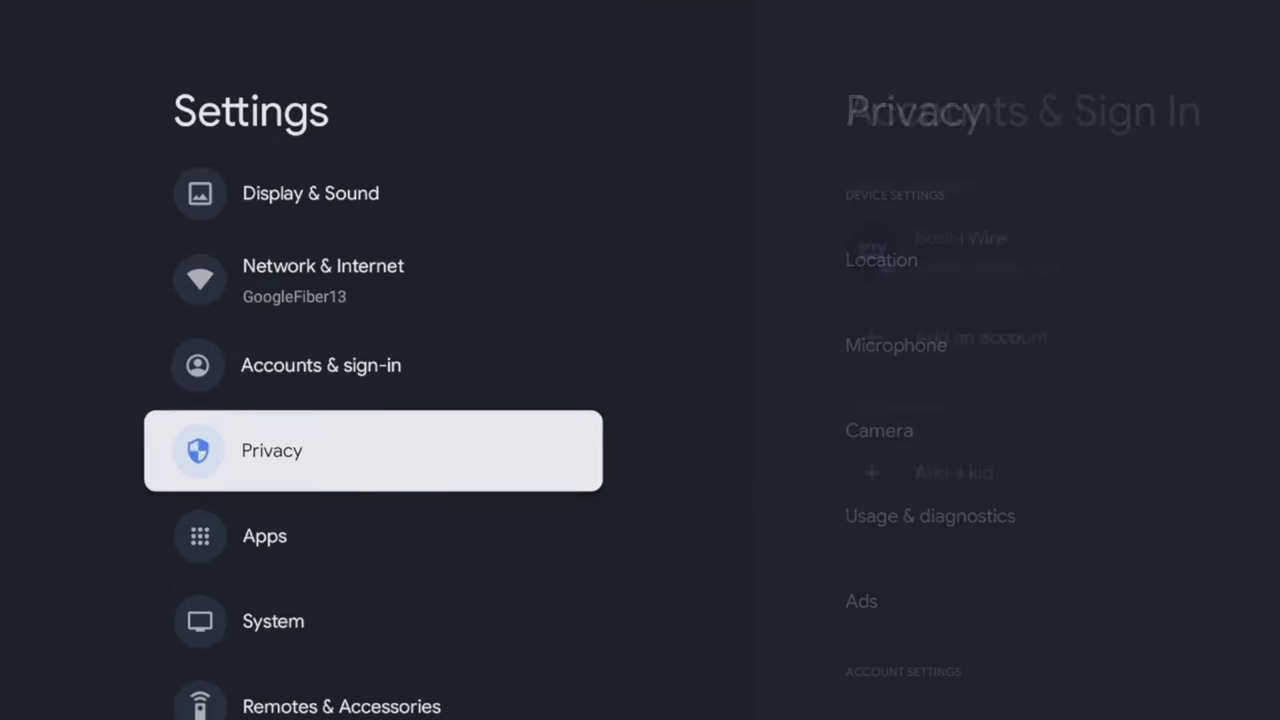
key(Return)
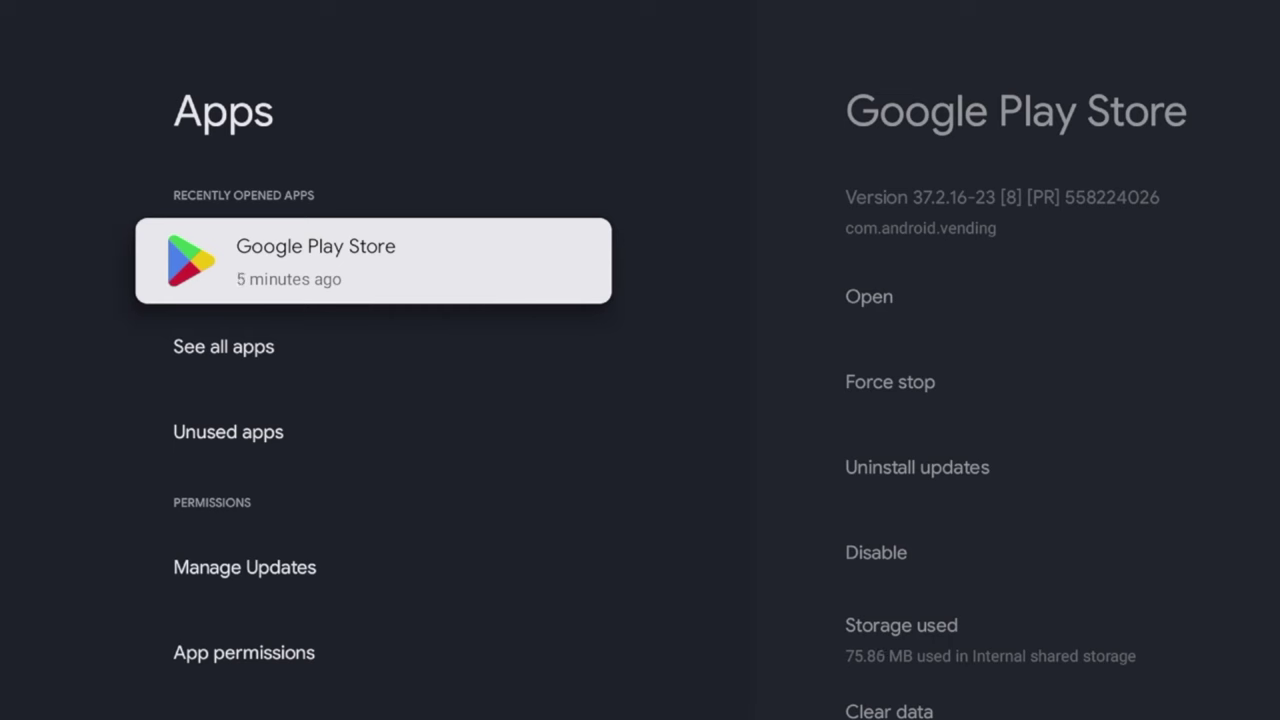
key(Down)
key(Return)
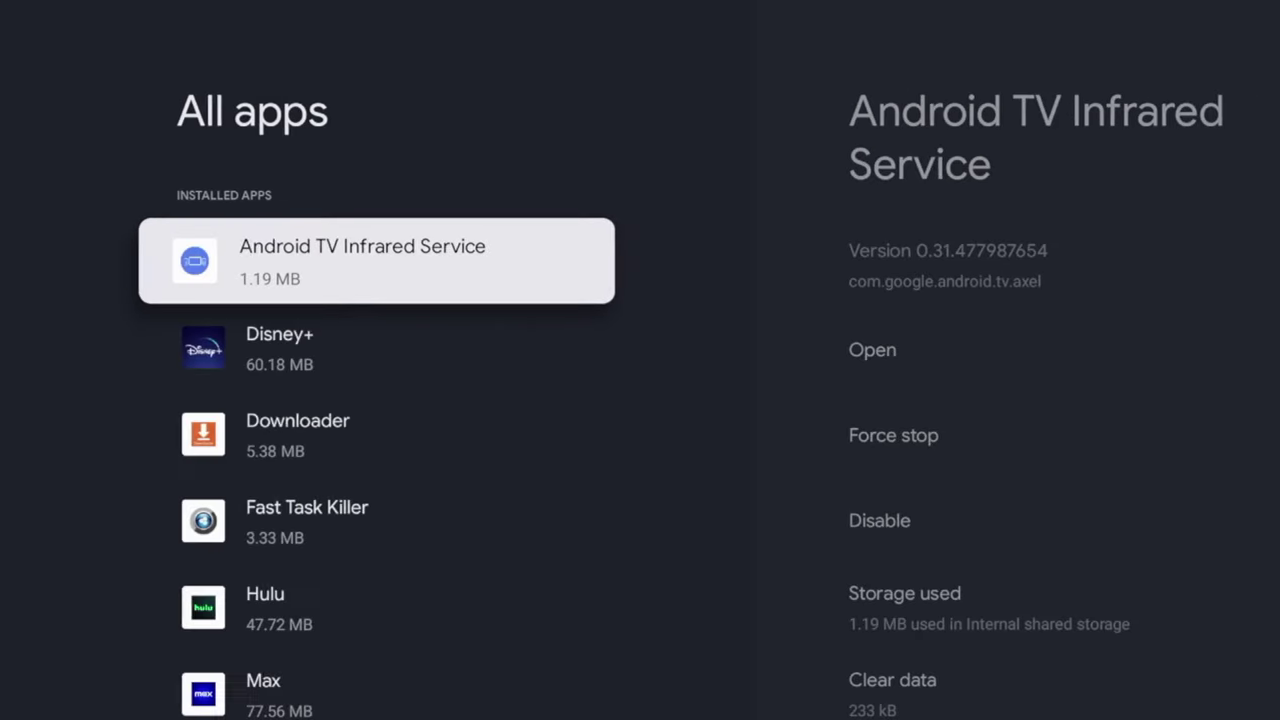
key(Down)
key(Down)
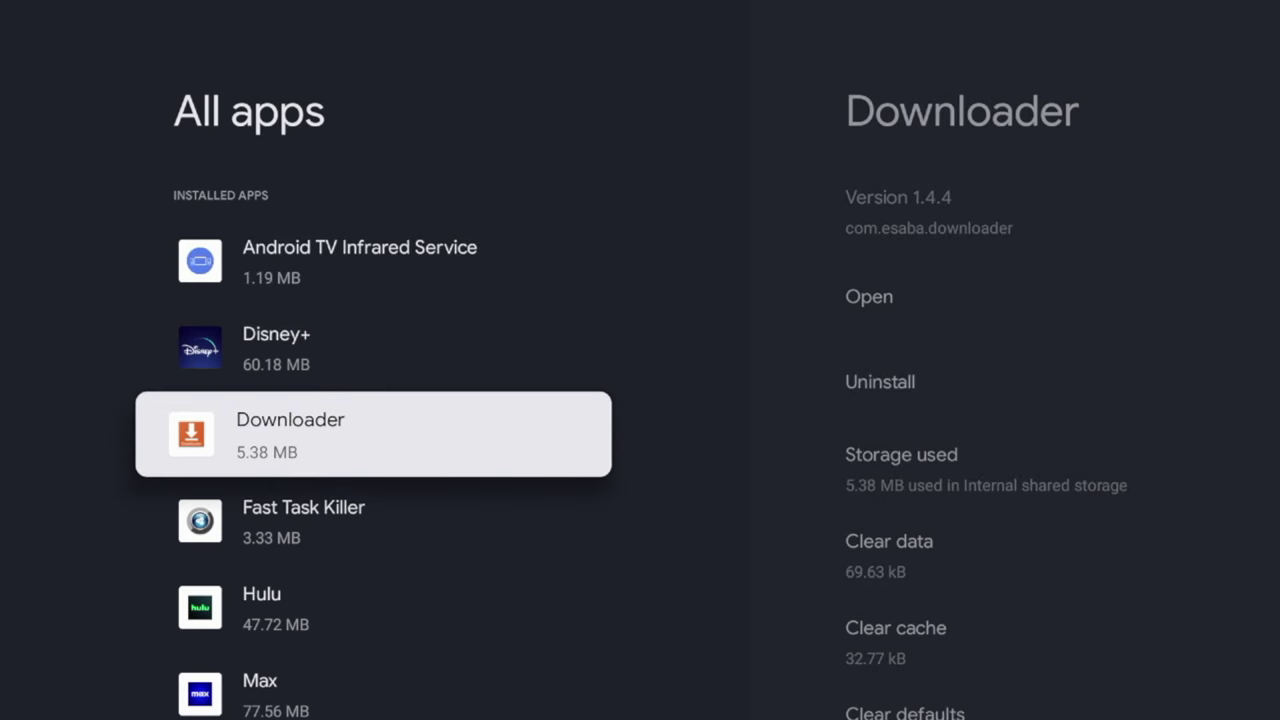
Set Downloader's Files and media permission to Allow only while using the app
key(Return)
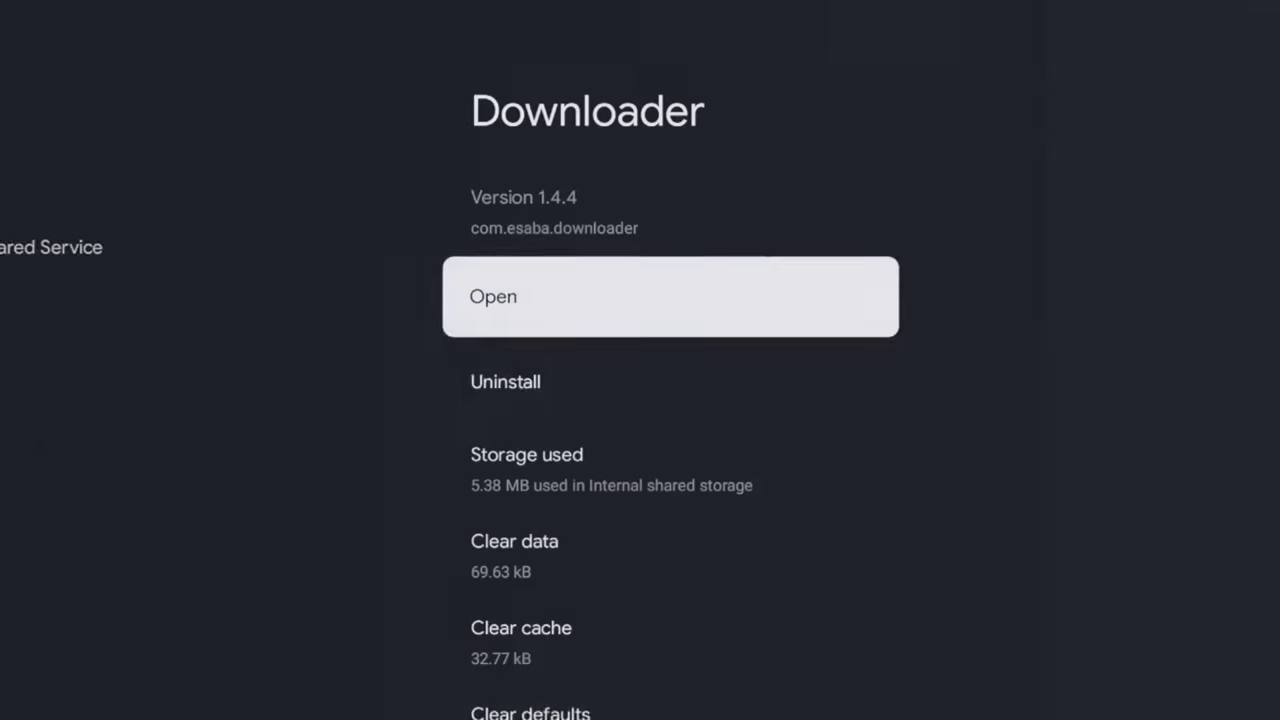
key(Down)
key(Down)
key(Down)
key(Down)
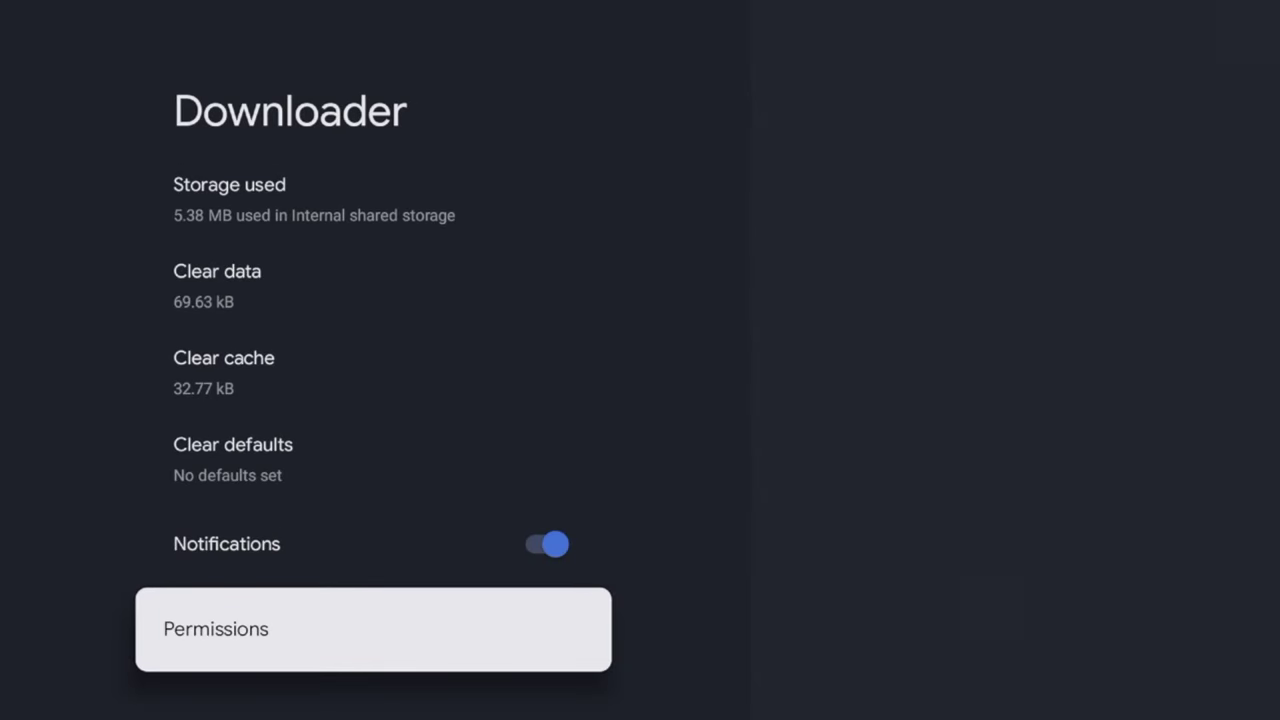
key(Return)
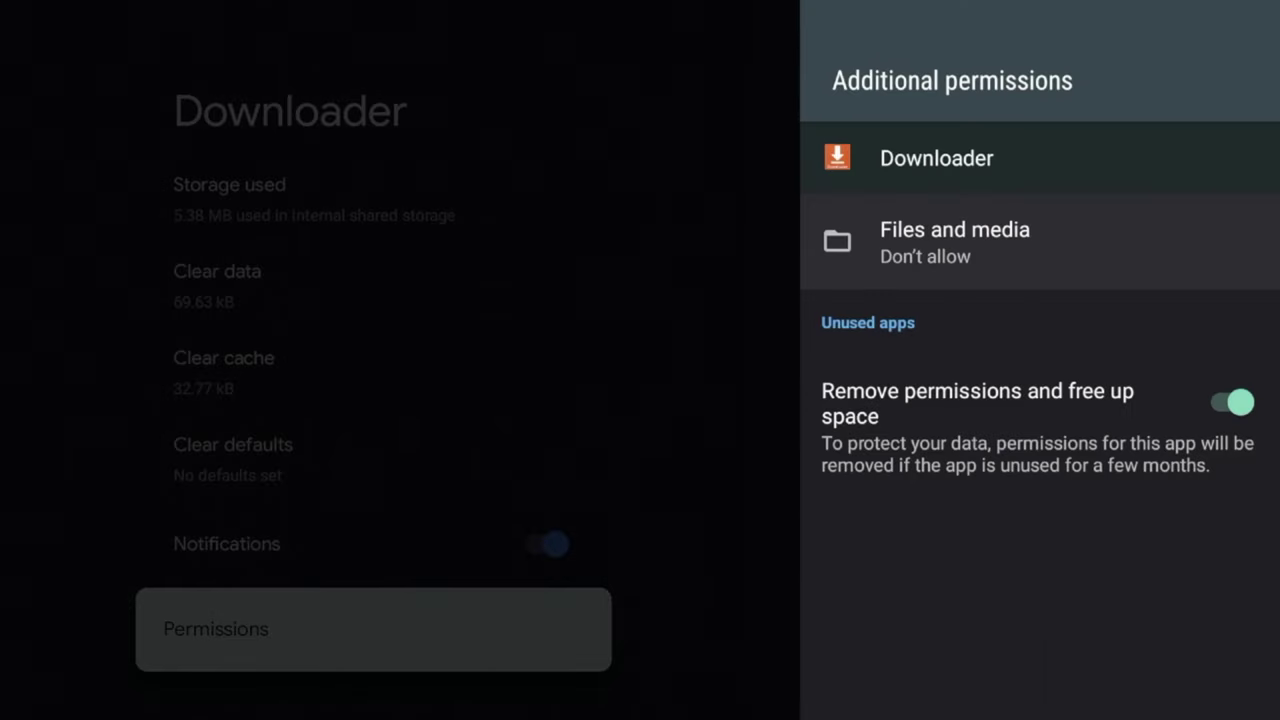
key(Down)
key(Up)
key(Return)
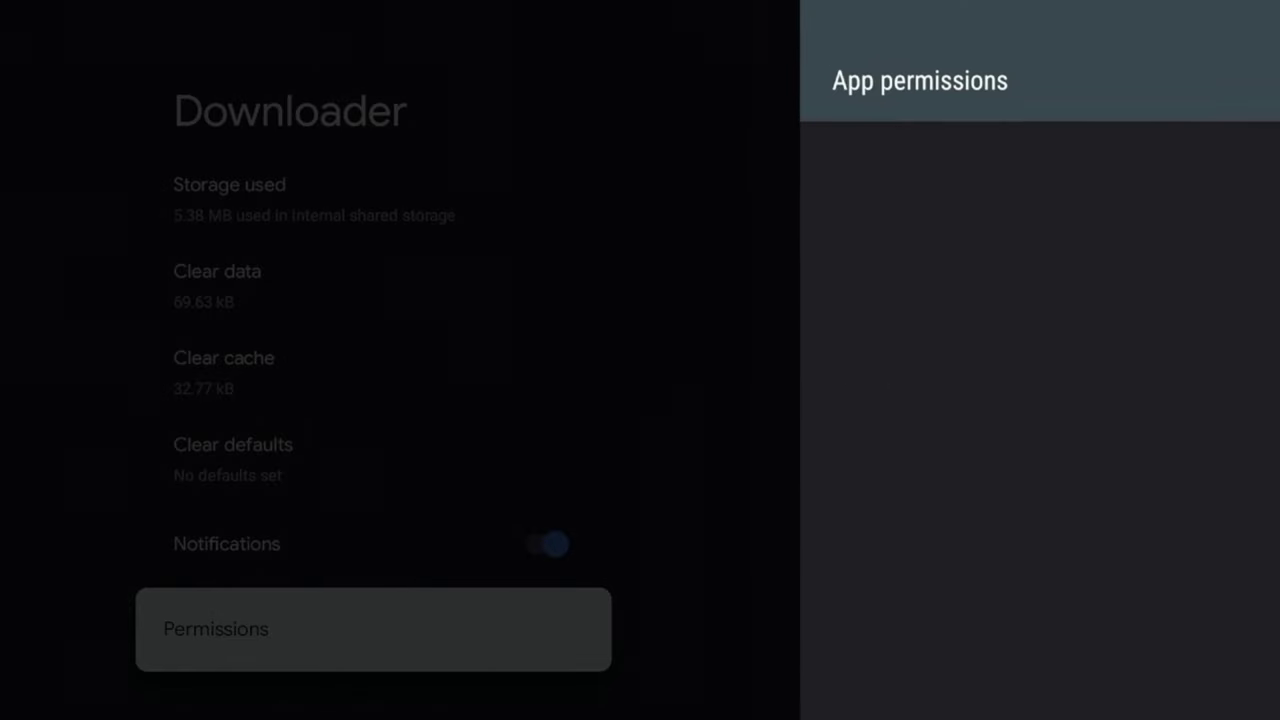
key(Up)
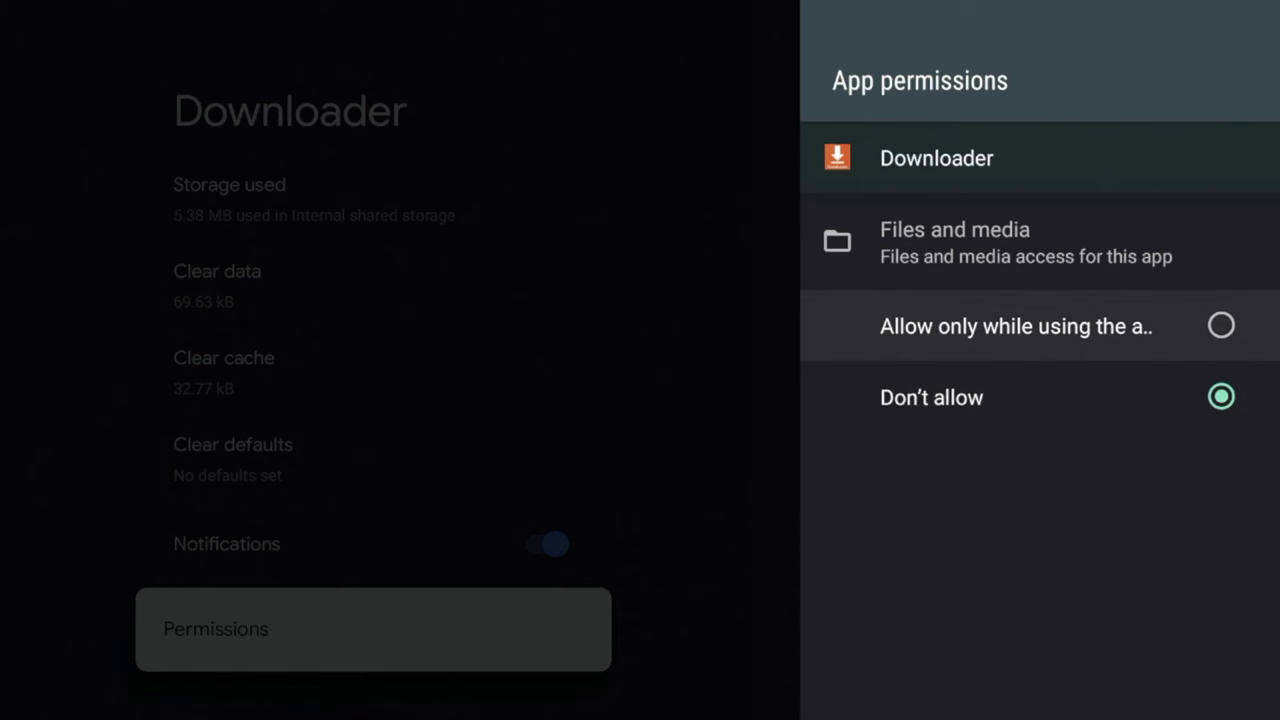
key(Return)
Confirm Files and media reads Allow, then return to the home screen
key(Down)
key(Up)
key(Escape)
key(Escape)
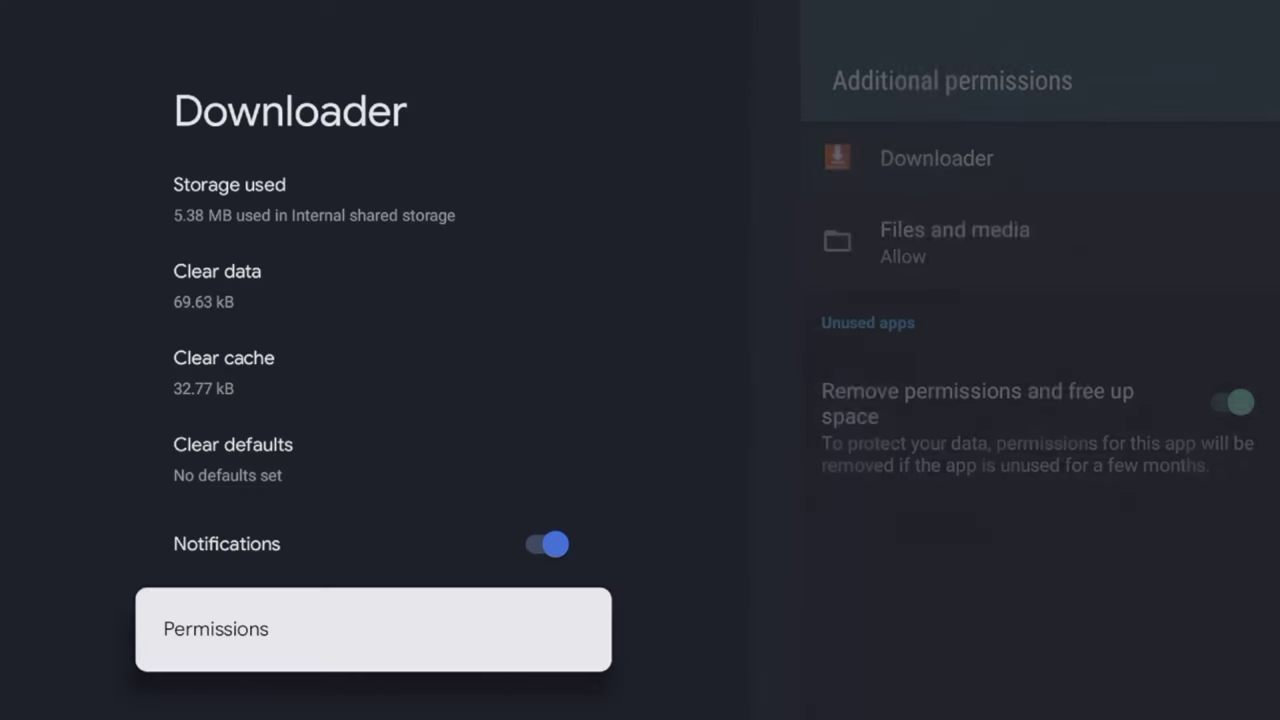
key(Return)
key(Down)
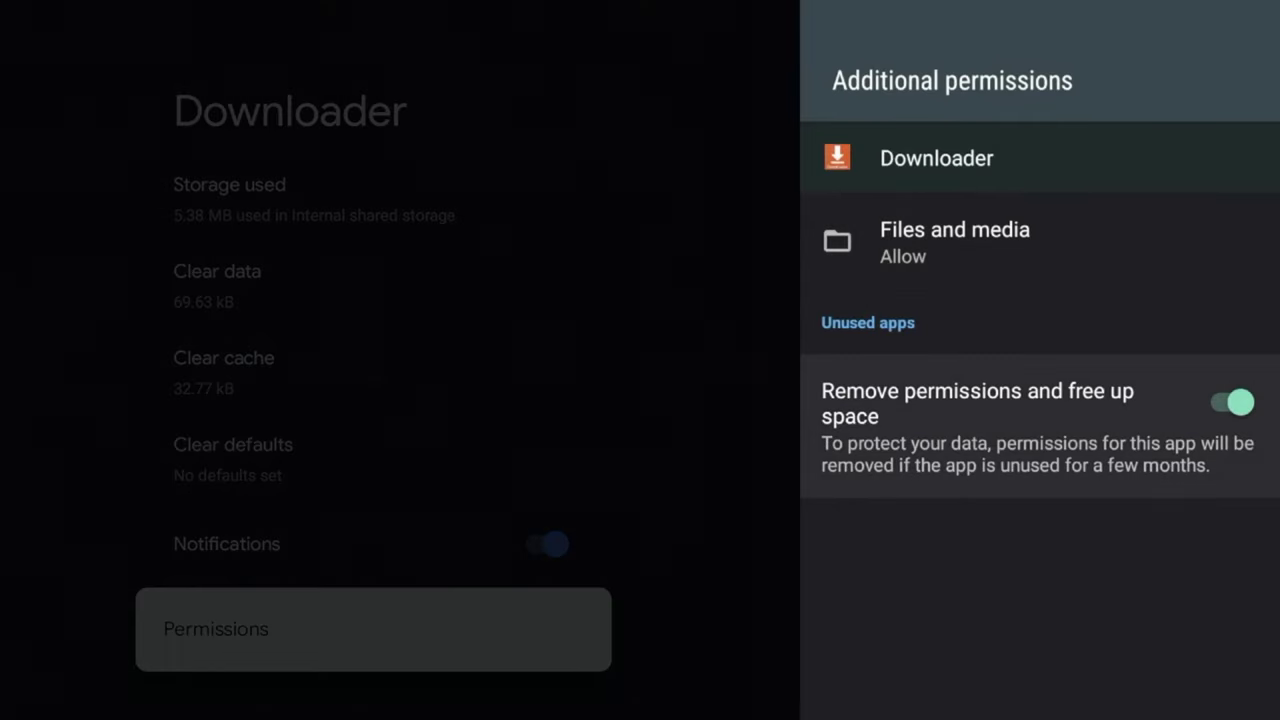
key(Up)
key(Escape)
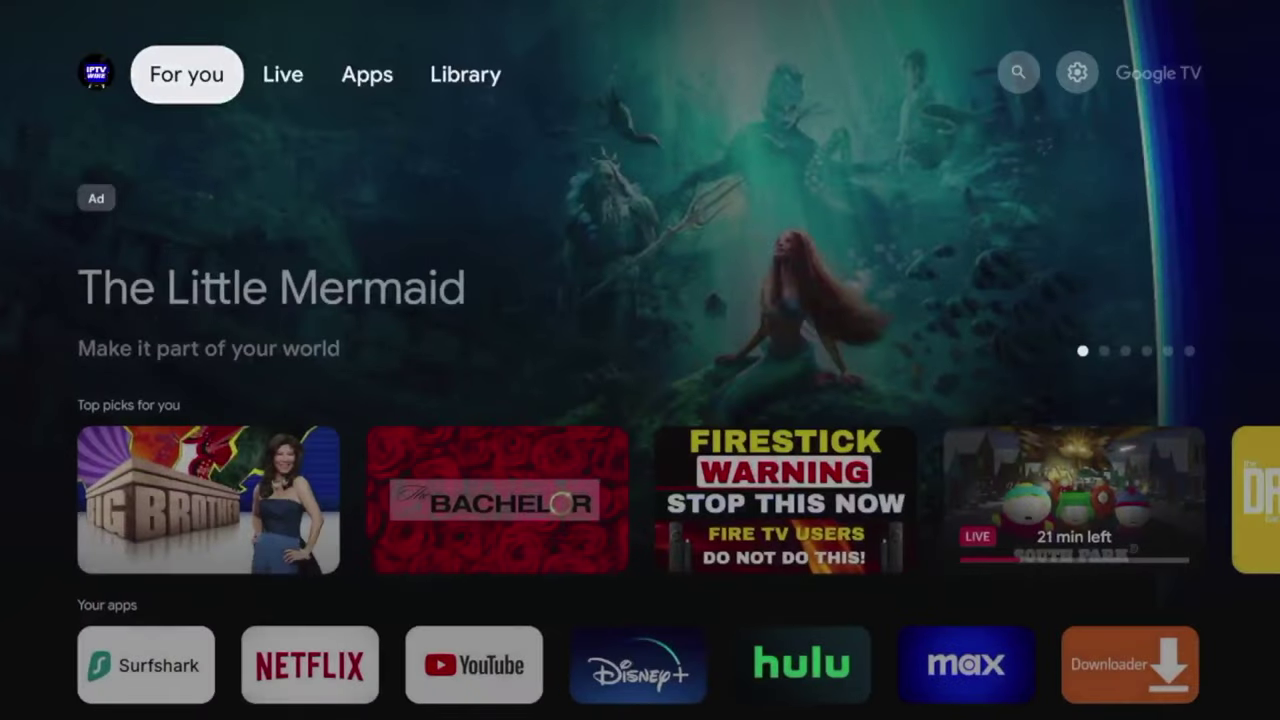
Launch Downloader from the Your apps row on the Apps page
key(Right)
key(Right)
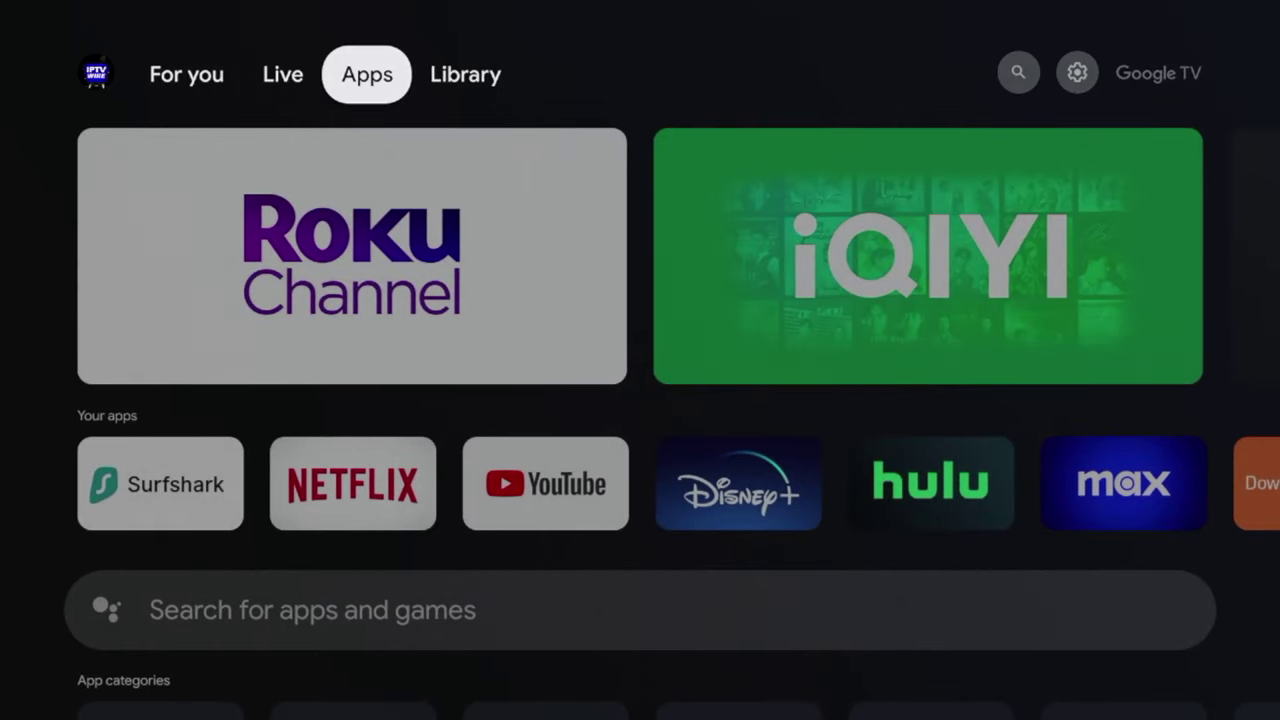
key(Down)
key(Down)
key(Right)
key(Right)
key(Right)
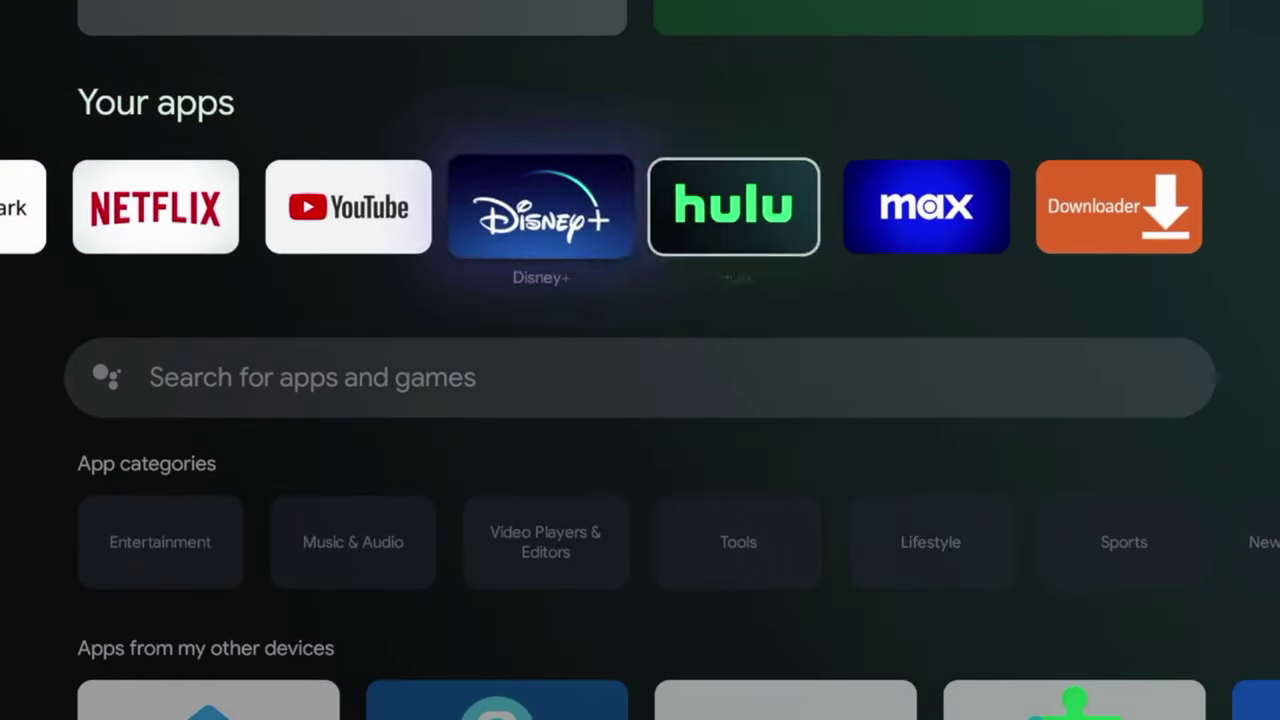
key(Right)
key(Right)
key(Left)
key(Right)
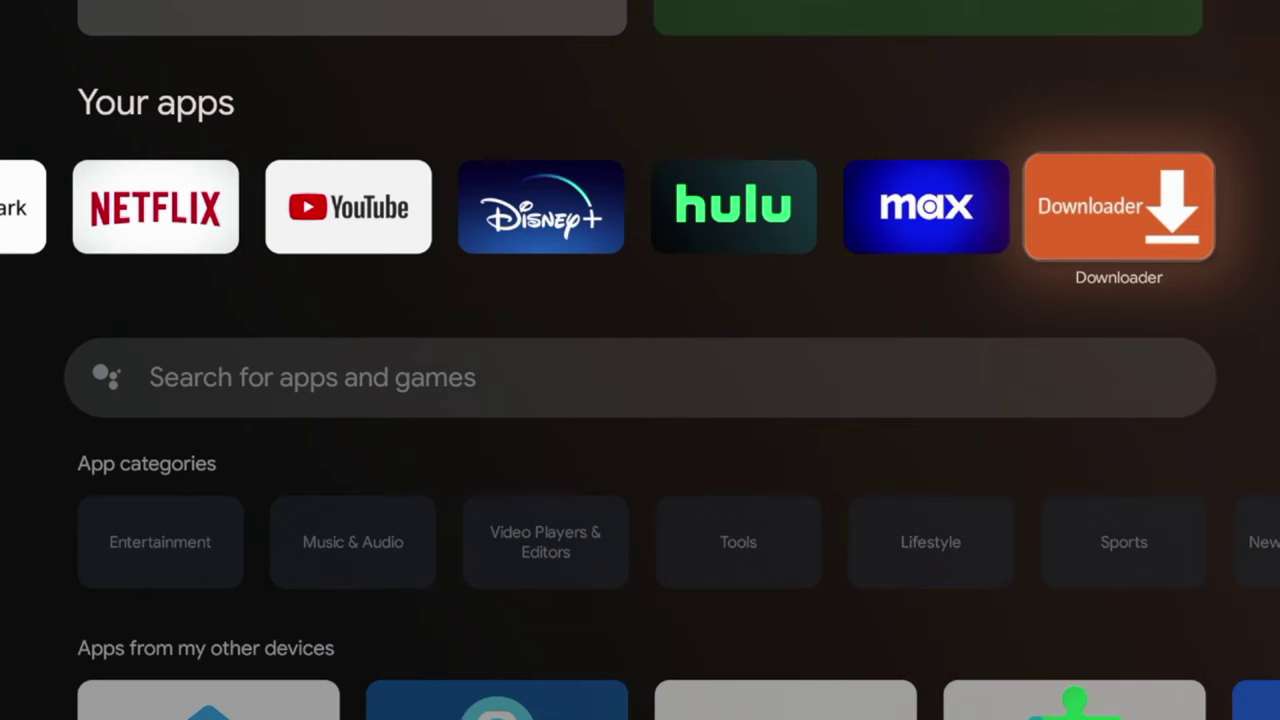
key(Return)
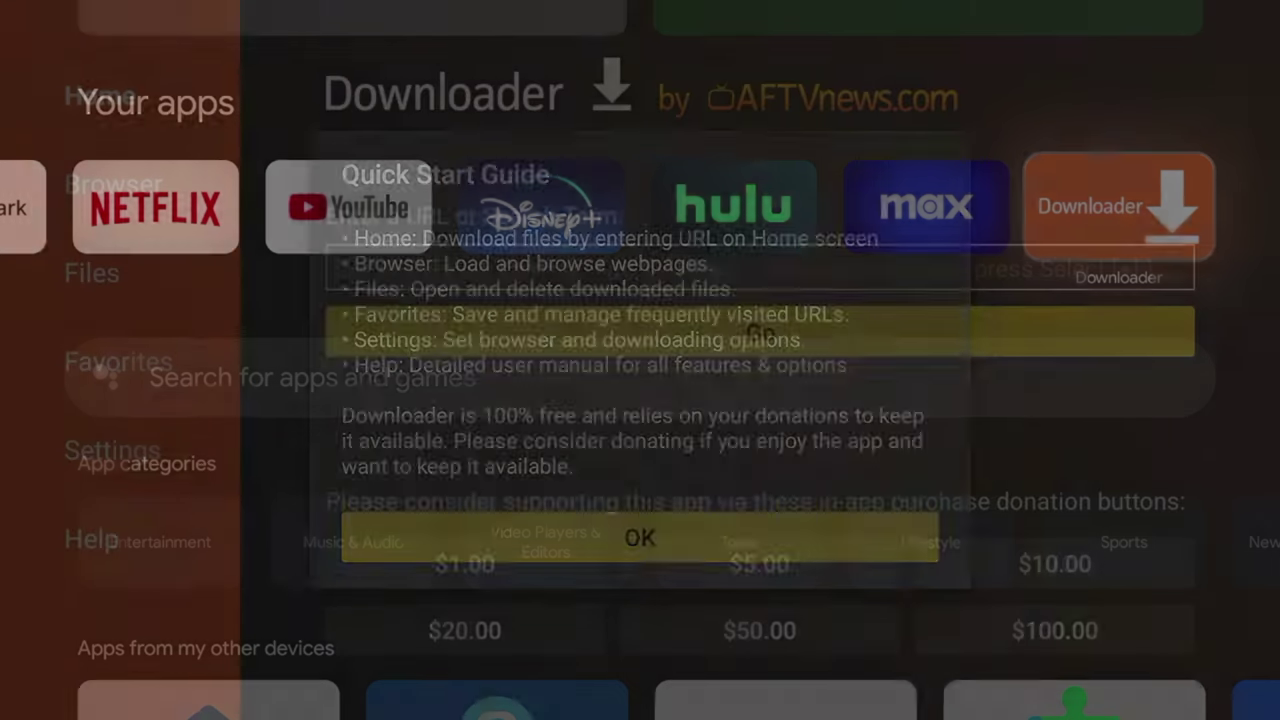
Dismiss the Quick Start Guide and bring up the numeric keyboard for the URL field
key(Return)
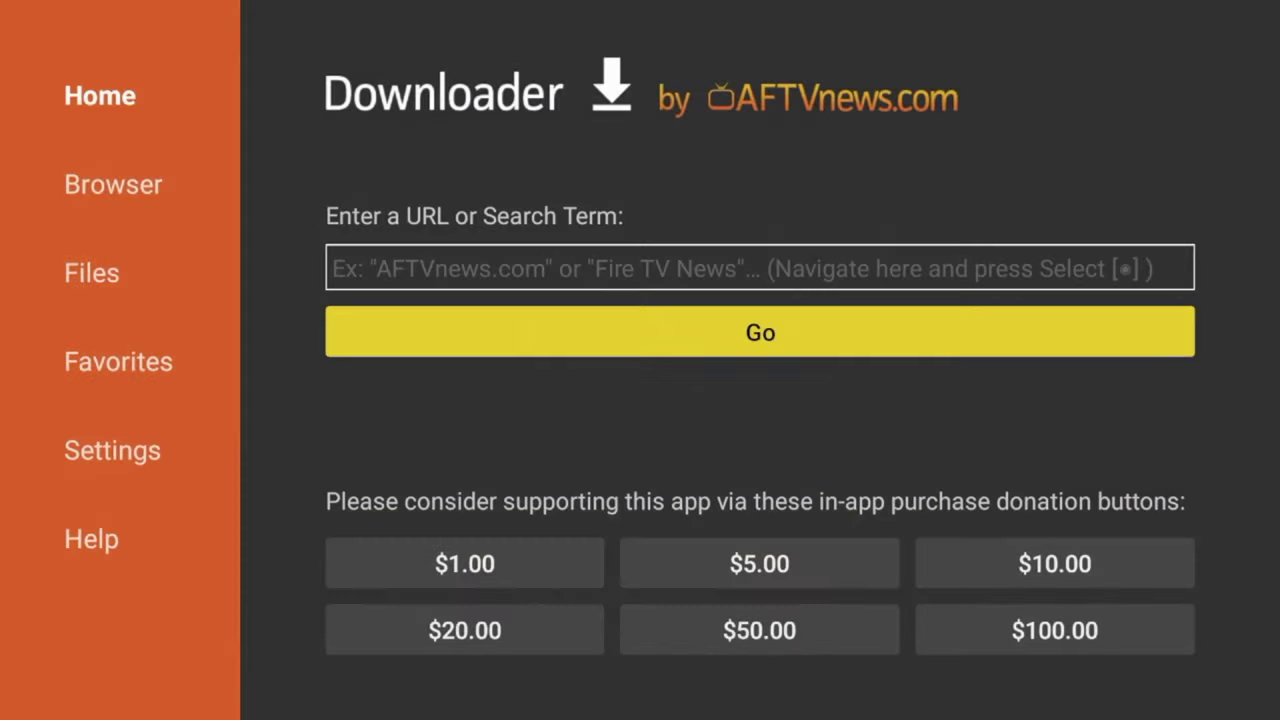
key(Up)
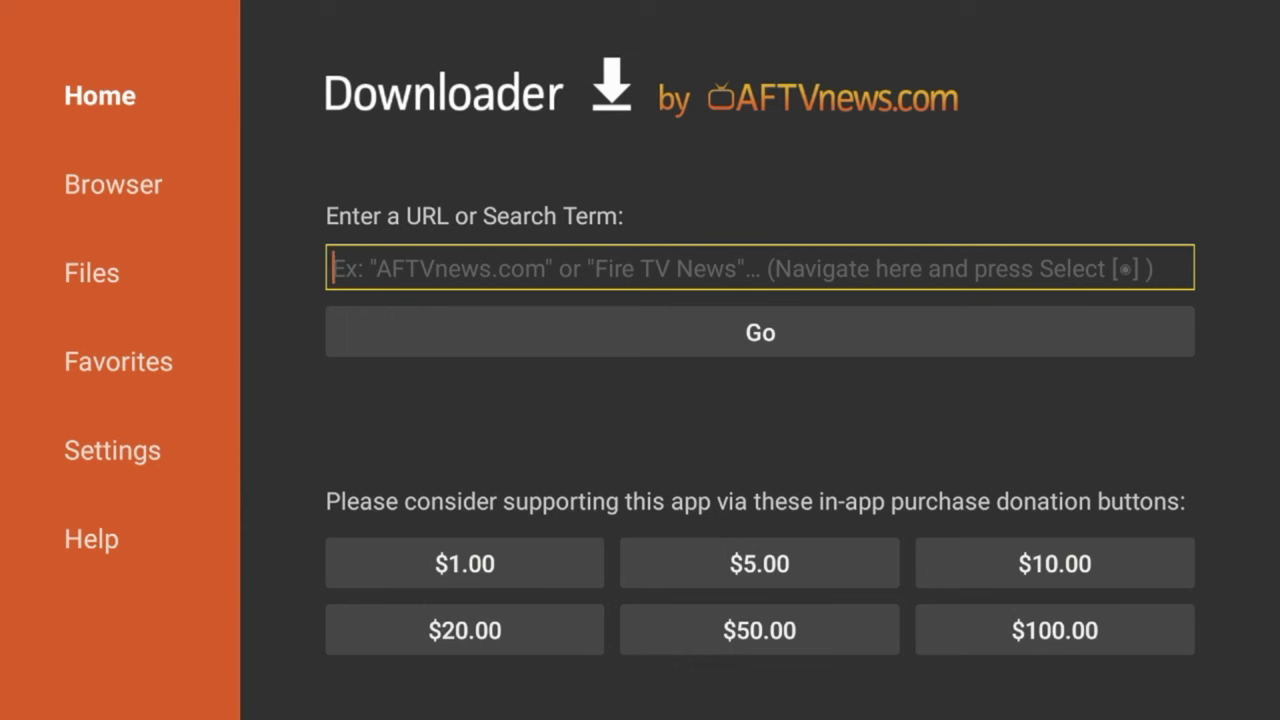
key(Return)
key(Right)
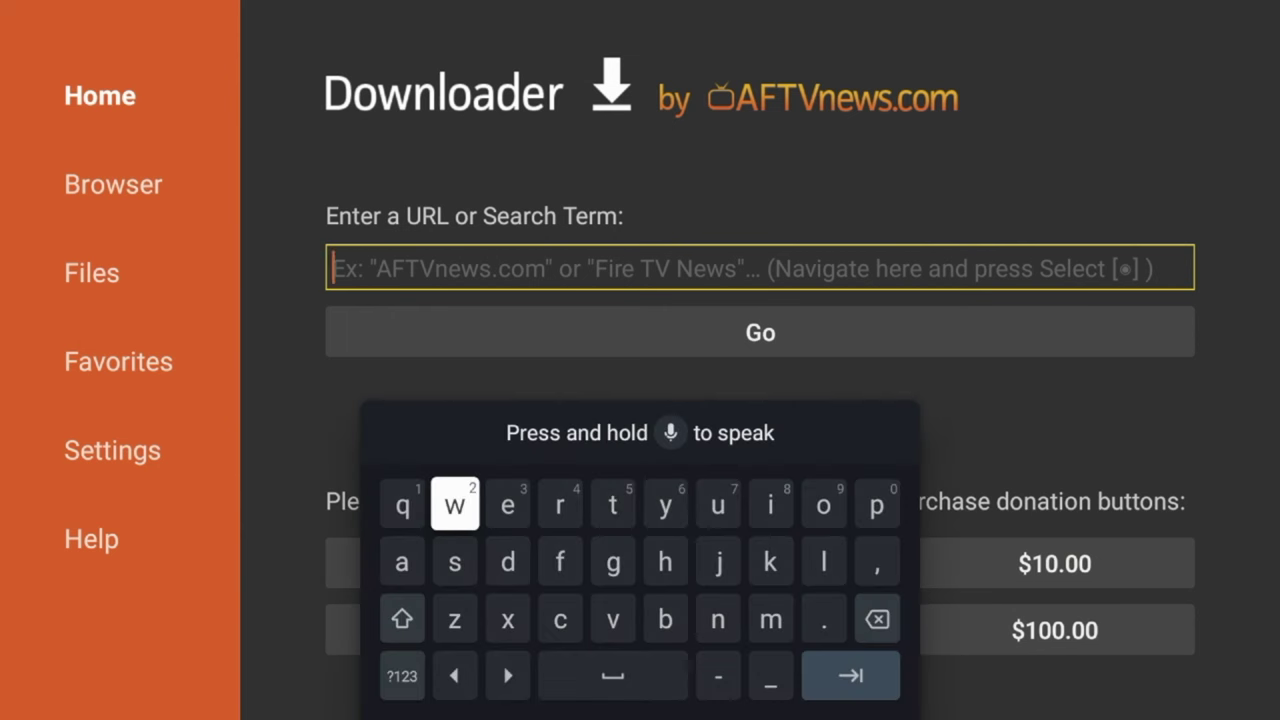
key(Down)
key(Down)
key(Left)
key(Down)
key(Return)
key(Up)
key(Right)
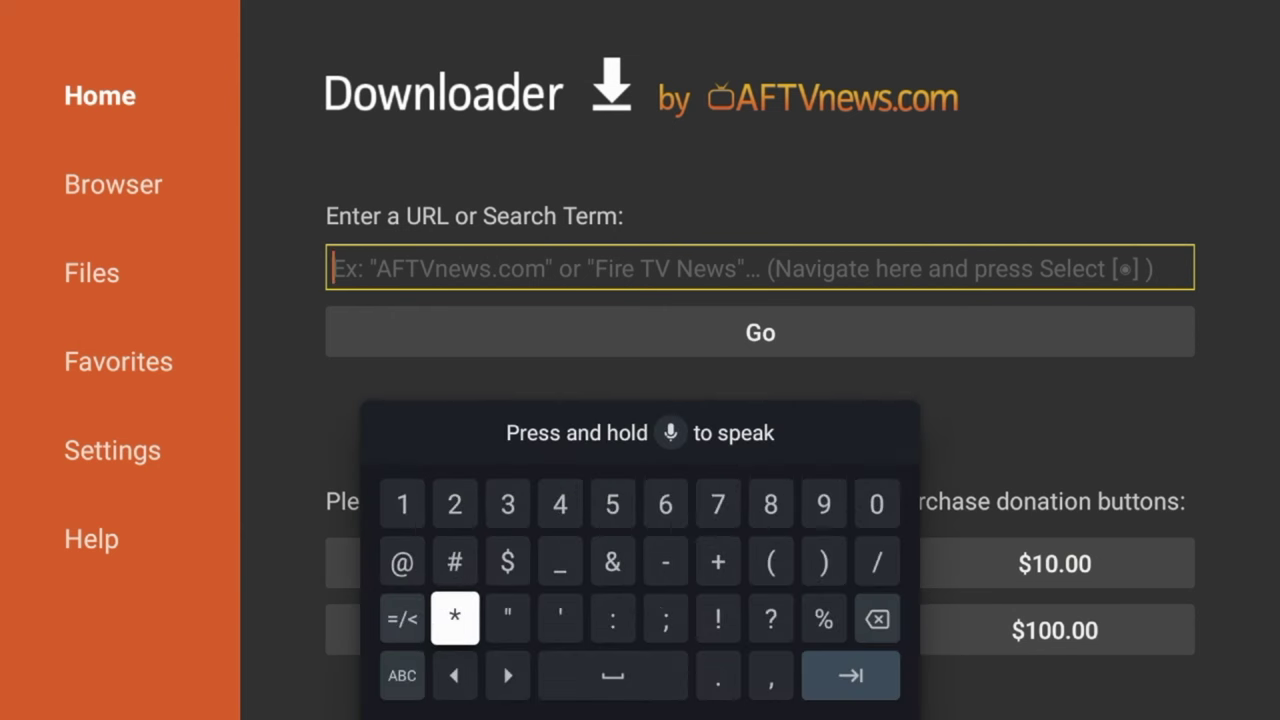
Enter the code 298344 in Downloader's URL field
key(Up)
key(Up)
key(Return)
key(Left)
key(Left)
key(Left)
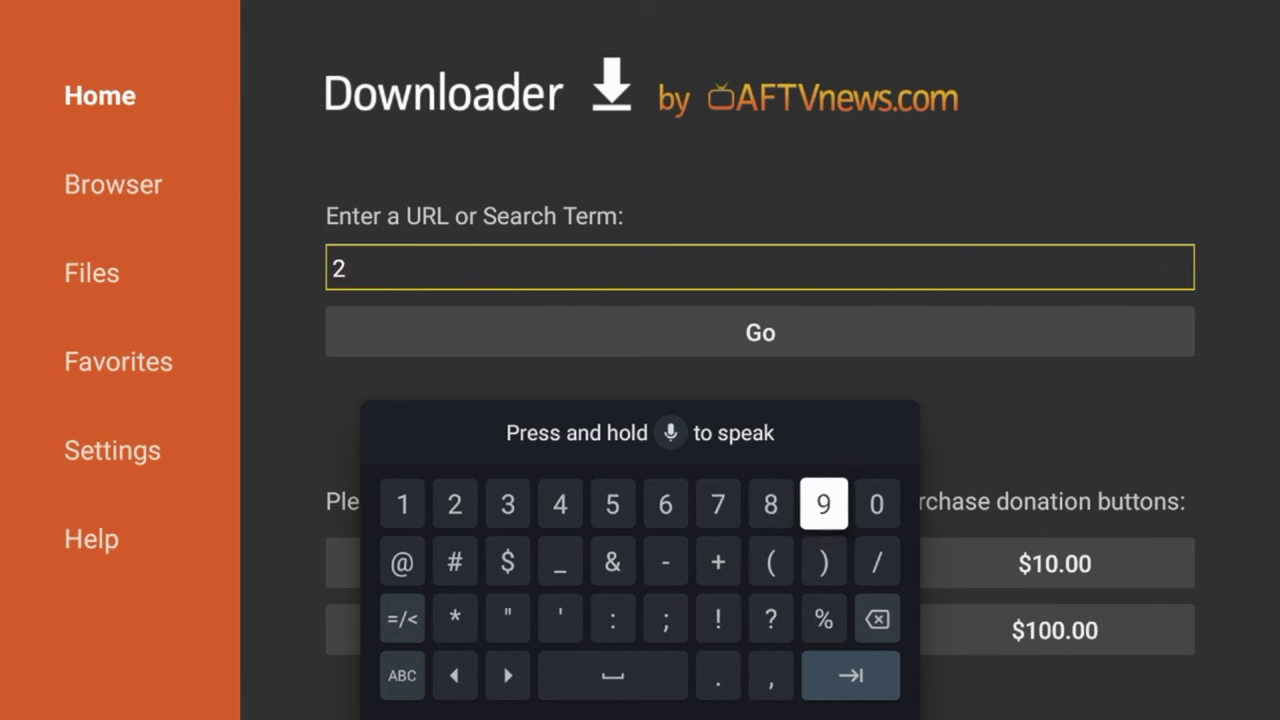
key(Return)
key(Left)
key(Return)
key(Right)
key(Right)
key(Right)
key(Right)
key(Right)
key(Return)
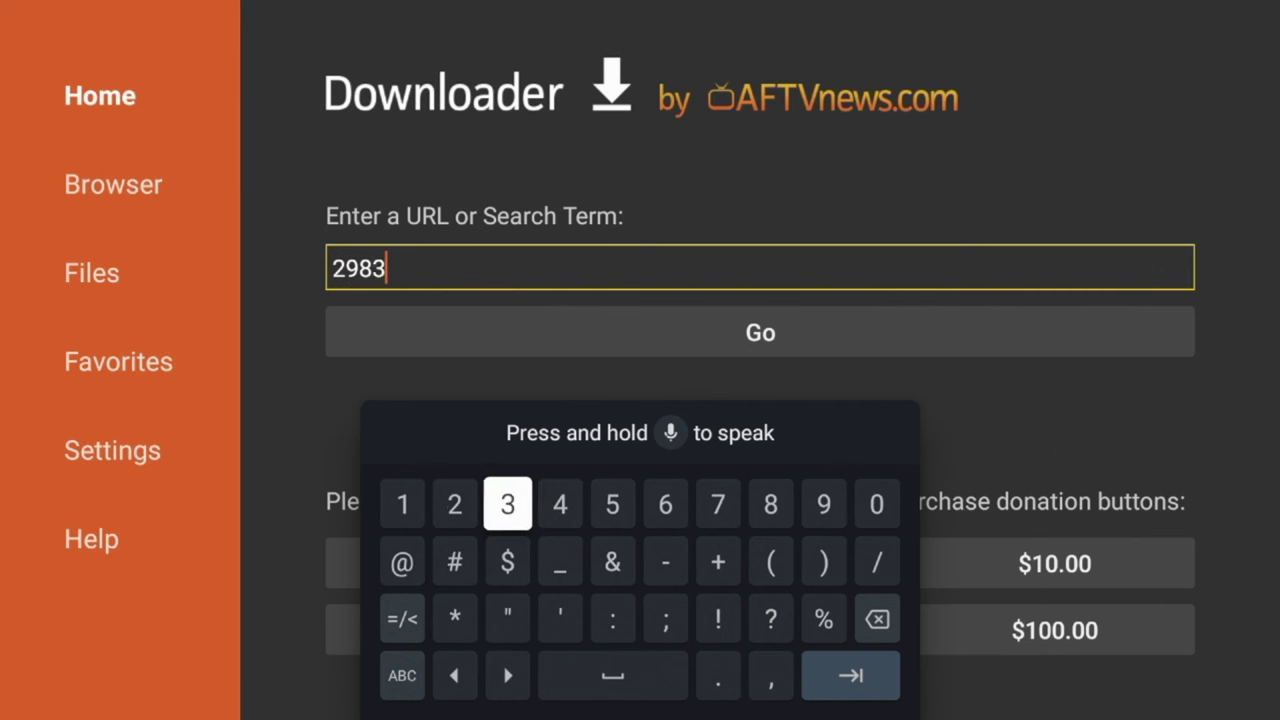
key(Right)
key(Return)
key(Return)
key(Down)
key(Down)
key(Down)
key(Right)
key(Right)
key(Right)
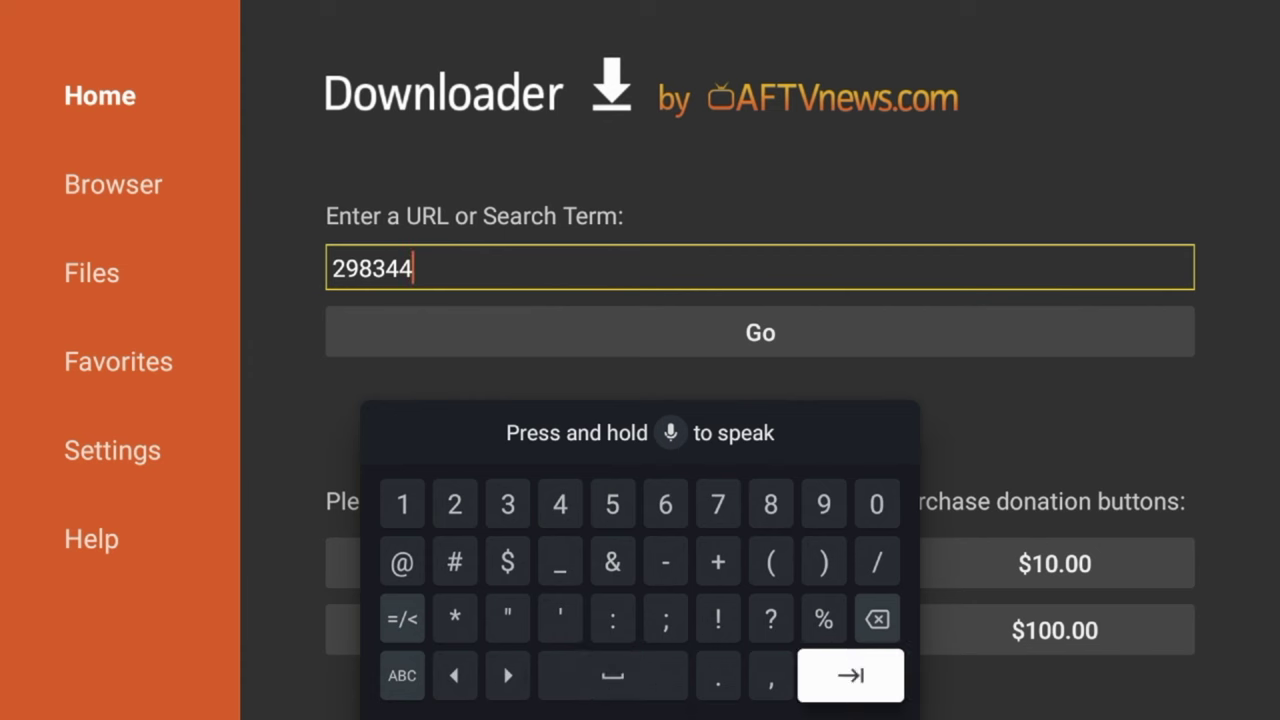
key(Return)
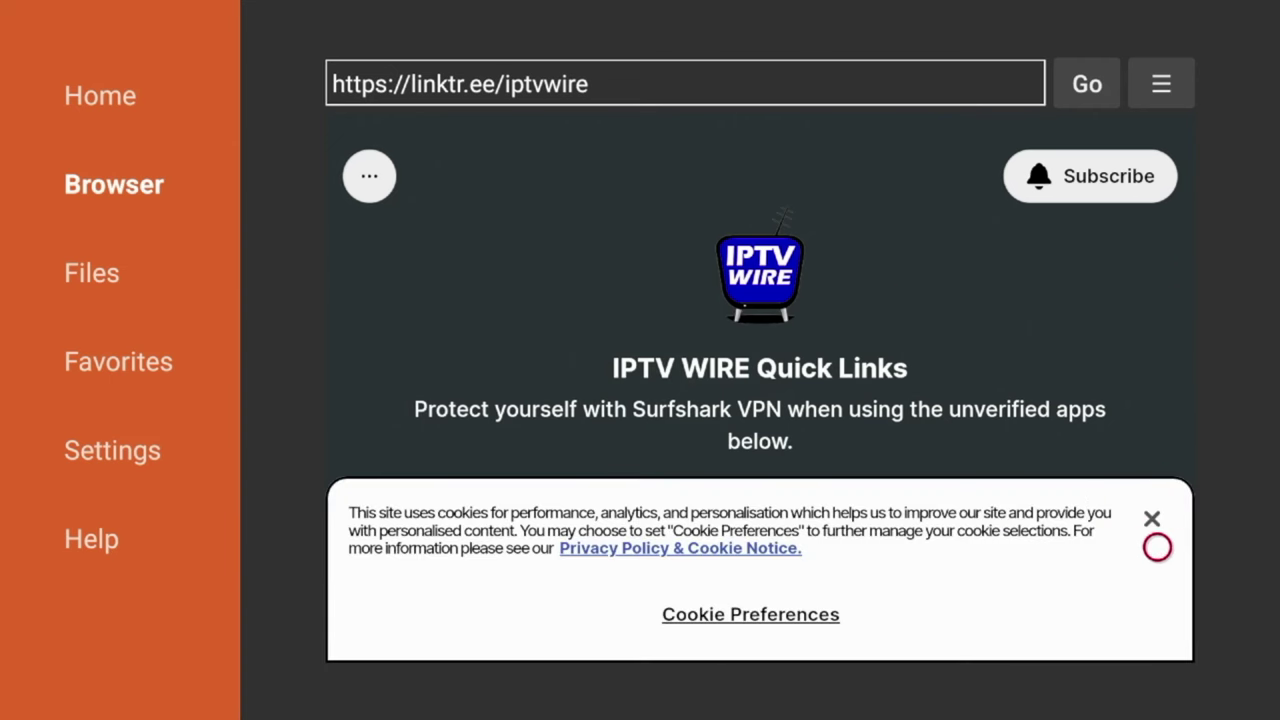
Close the cookie notice and save the IPTV WIRE Quick Links page as a favorite
click(1157, 514)
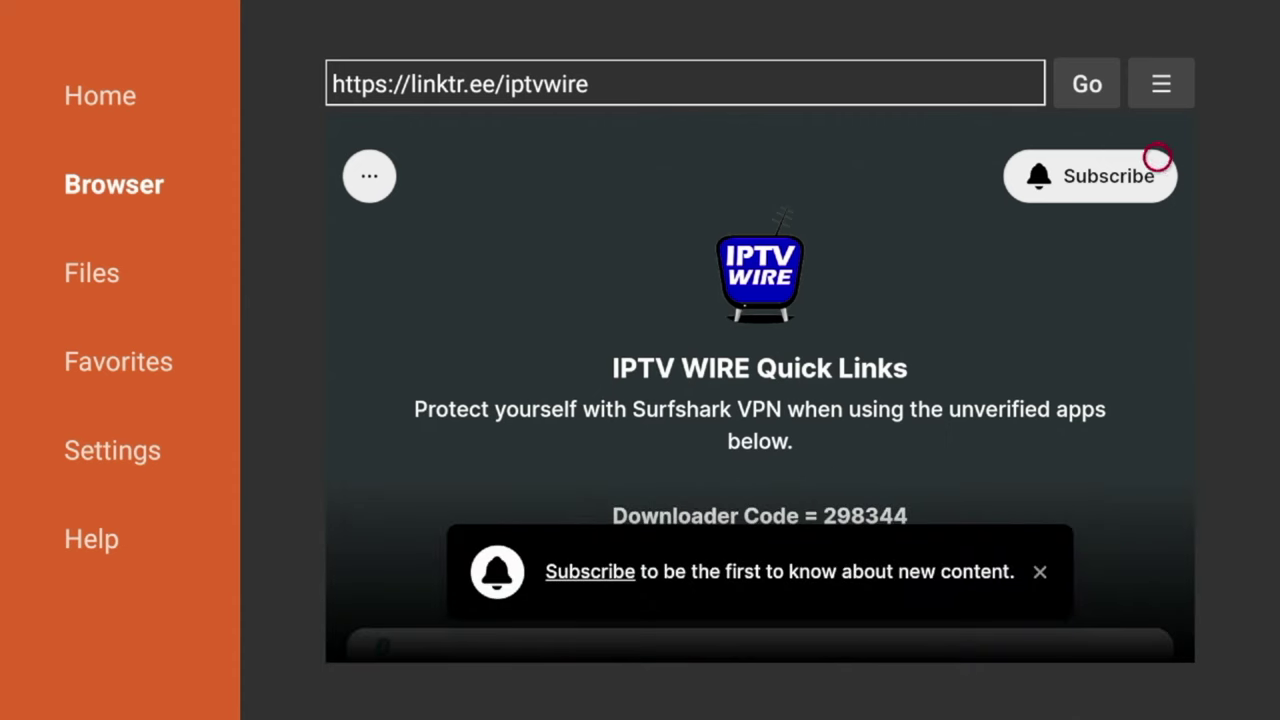
key(Up)
key(Right)
key(Right)
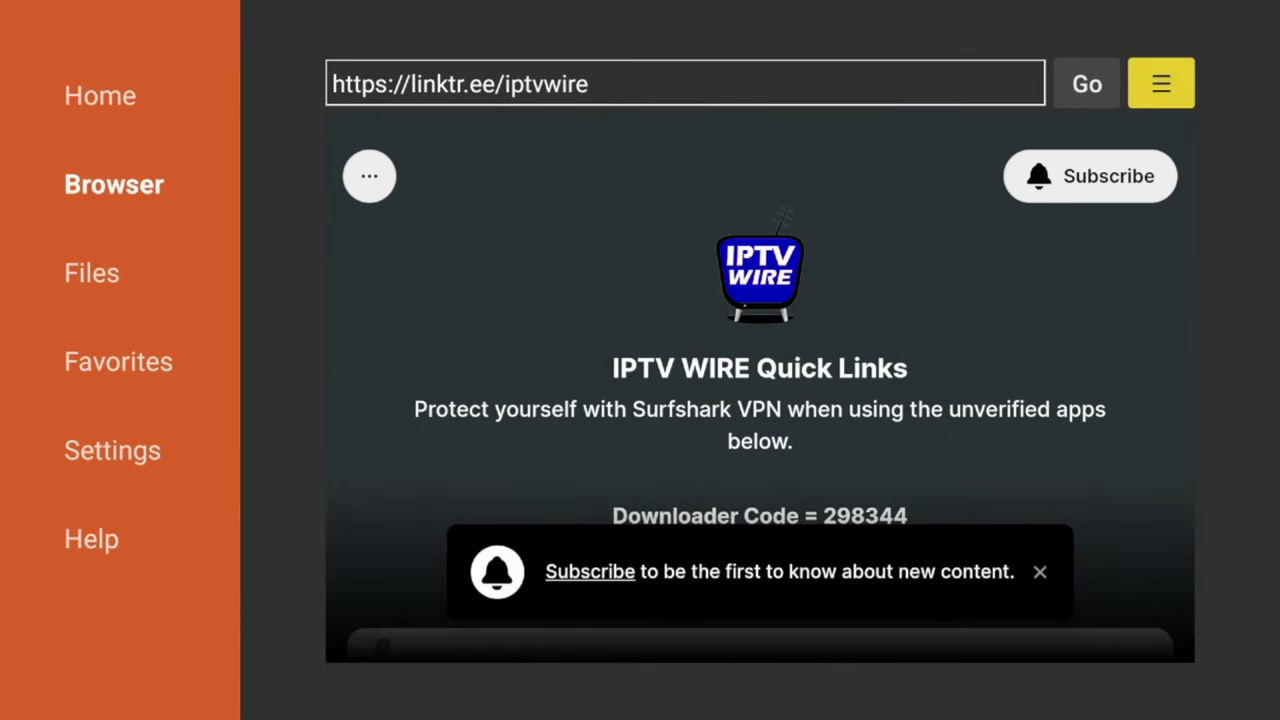
key(Return)
key(Down)
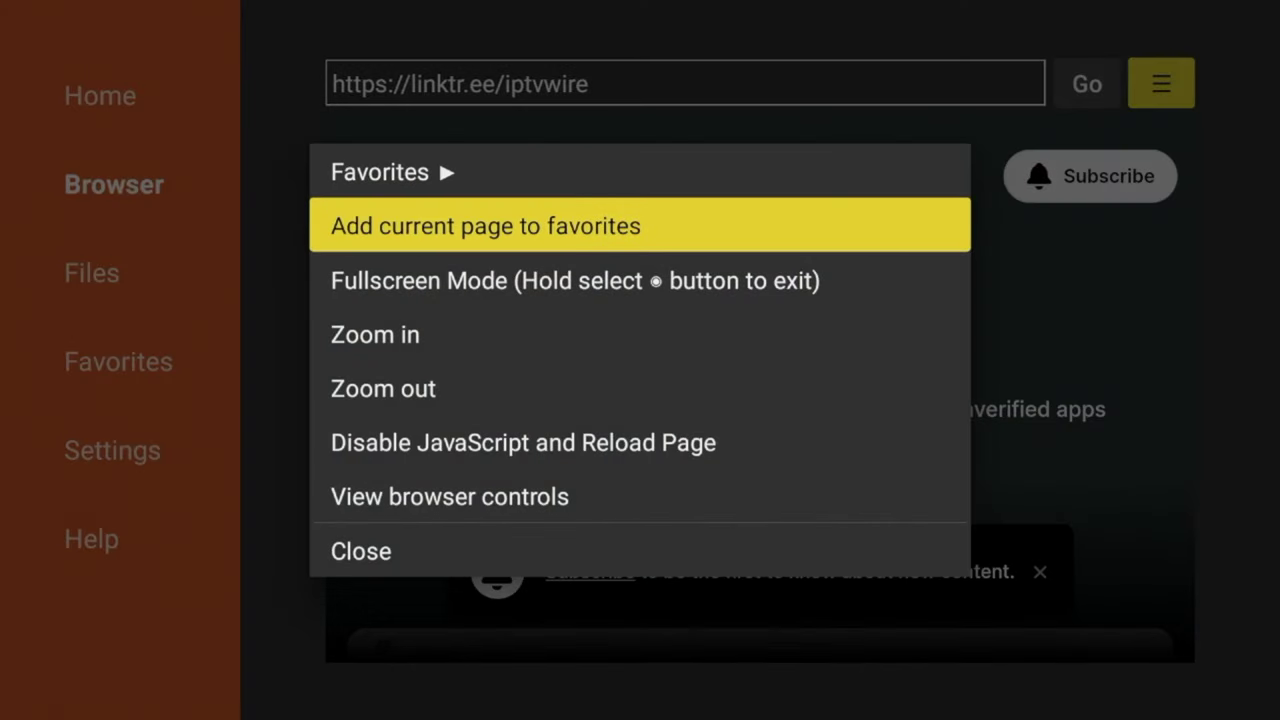
key(Return)
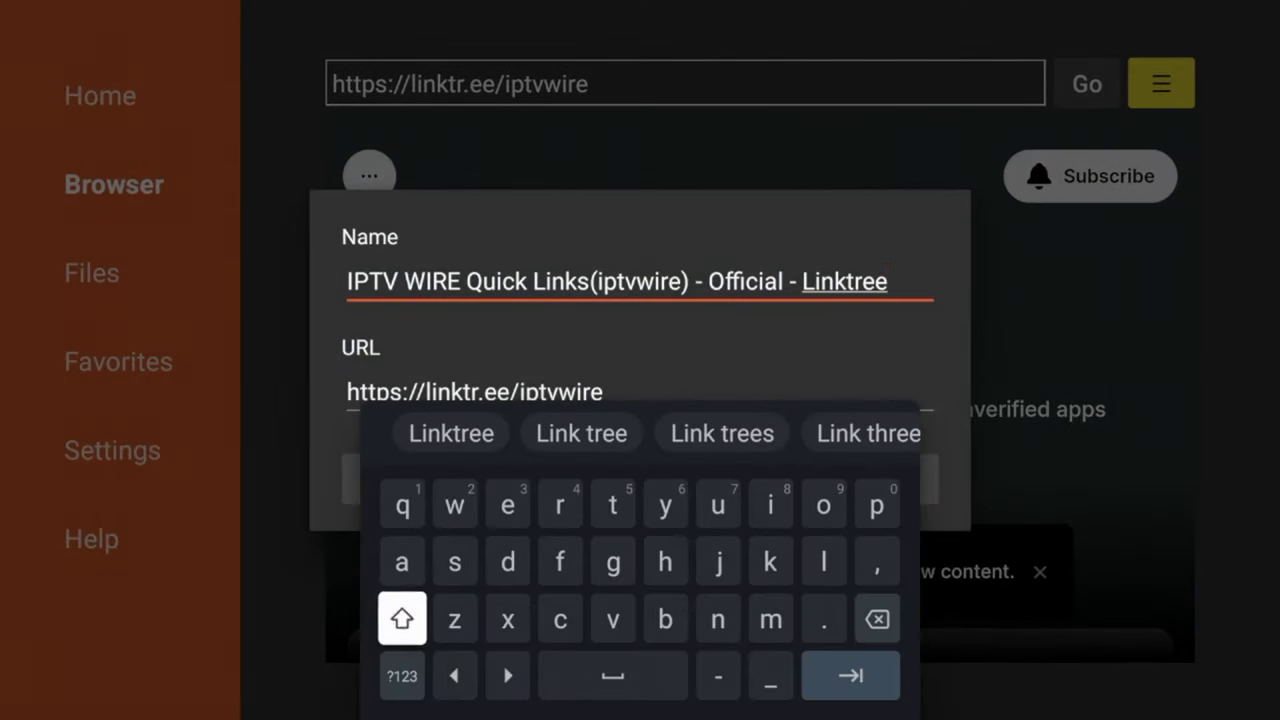
key(Down)
key(Right)
key(Right)
key(Right)
key(Return)
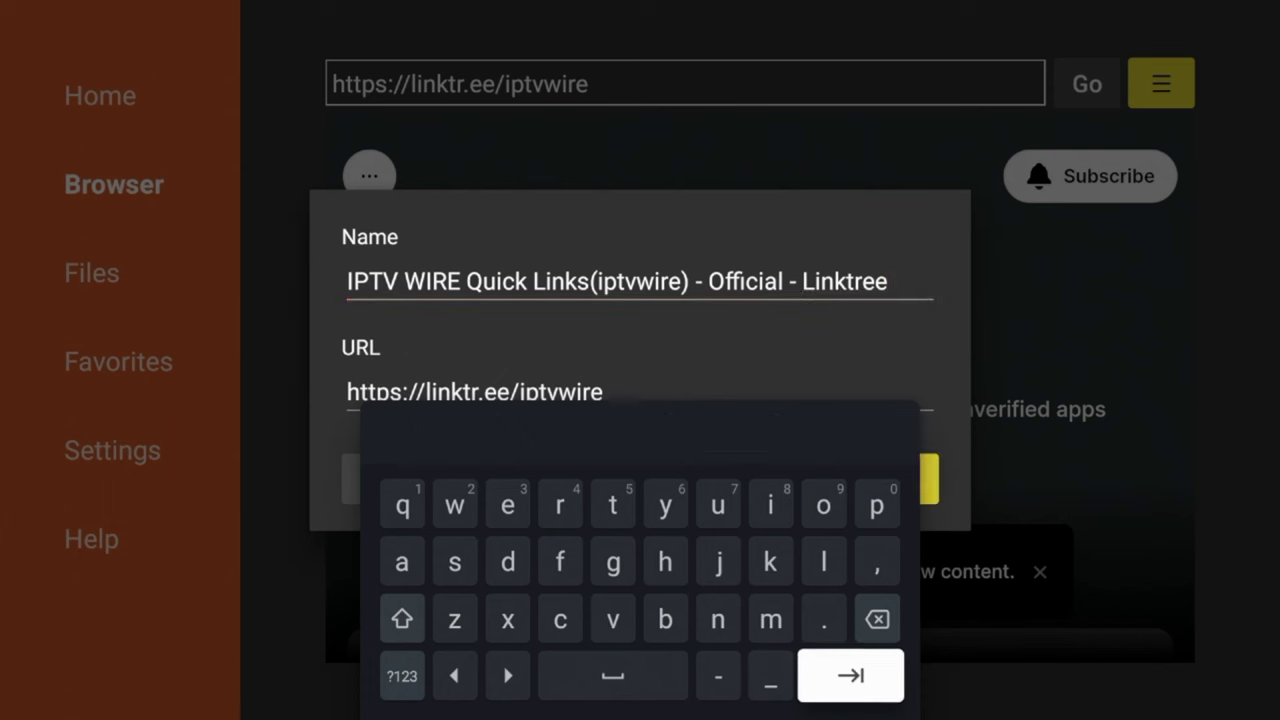
key(Return)
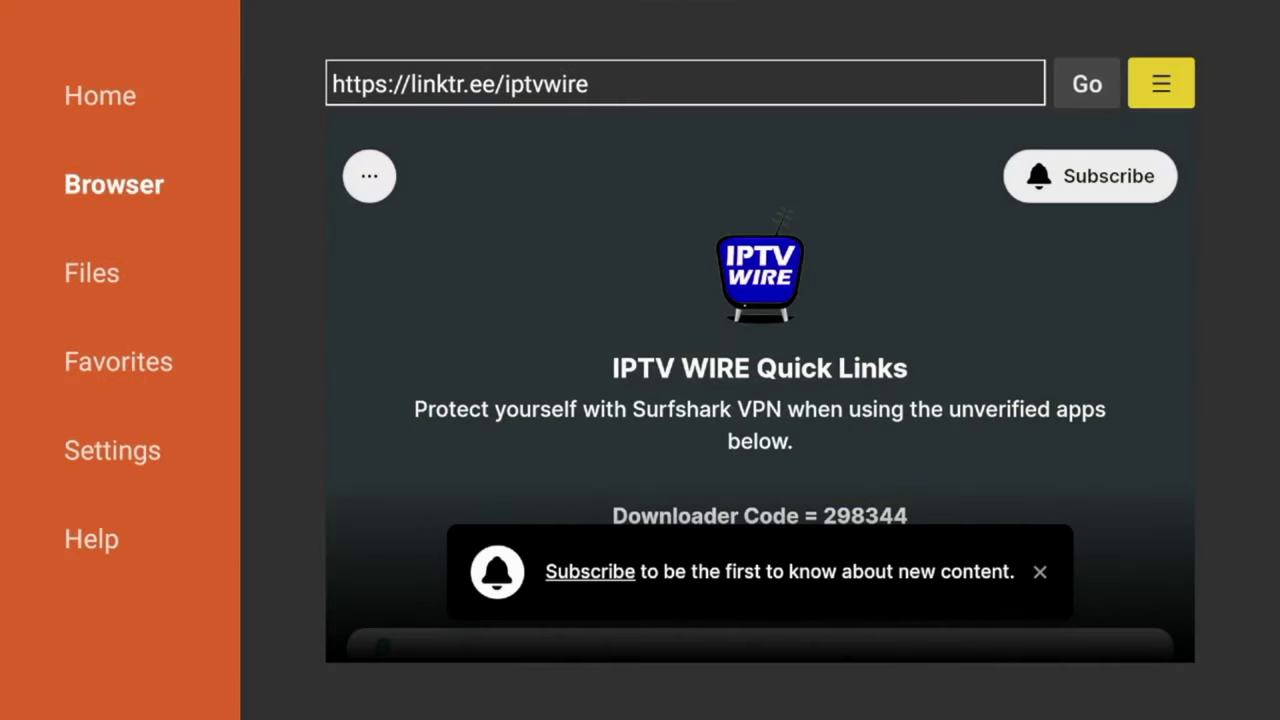
key(Down)
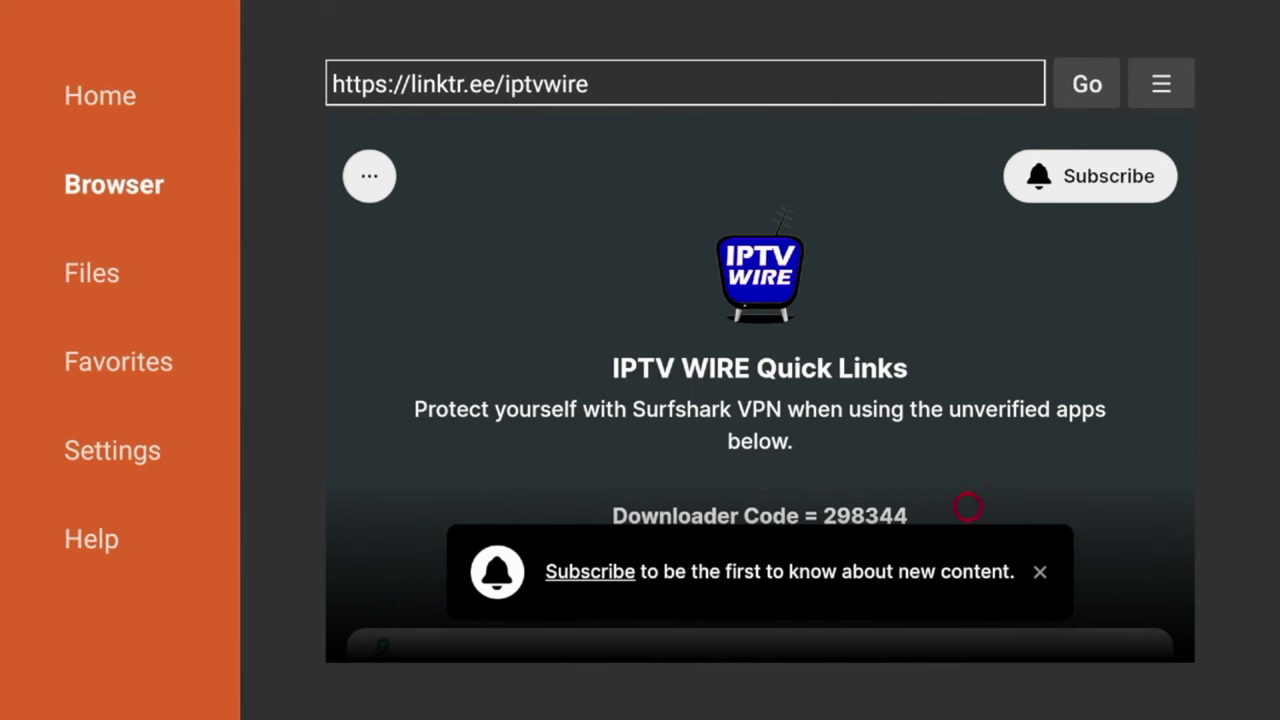
Close the Subscribe banner and scroll to the Utilities section listing Fast Task Killer
click(1037, 577)
scroll(1034, 636, down, 3)
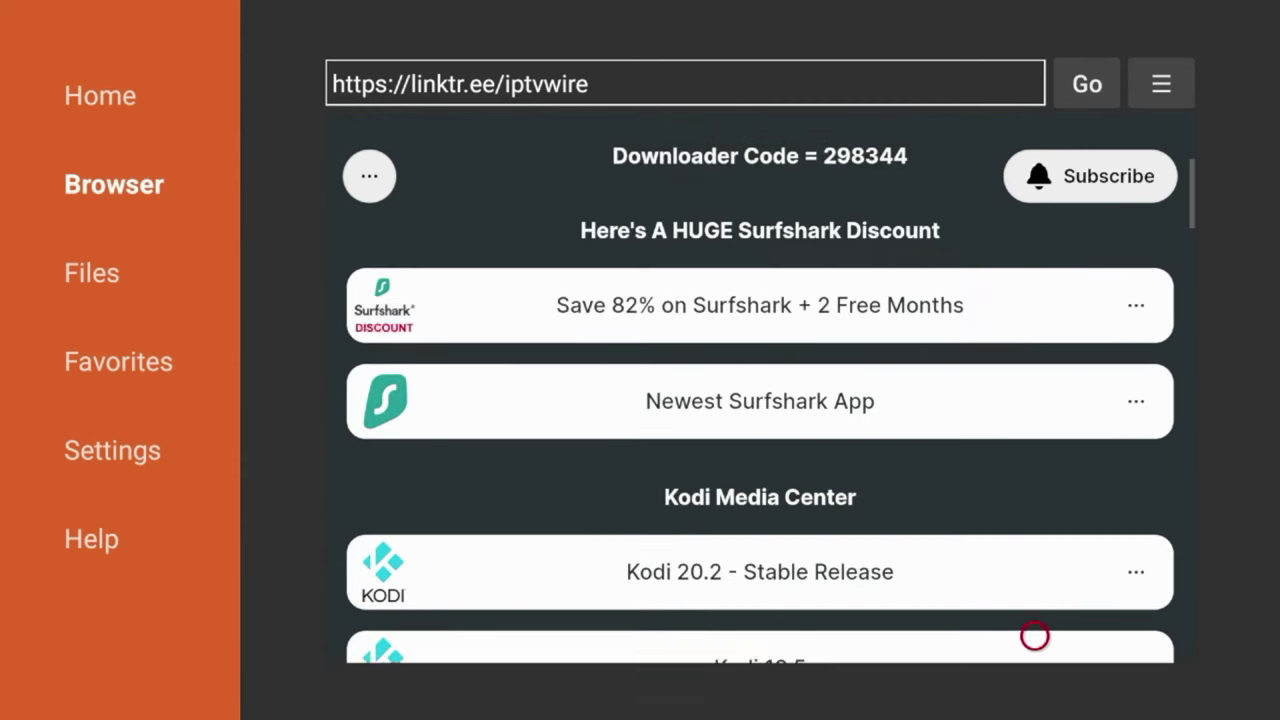
scroll(1034, 636, down, 10)
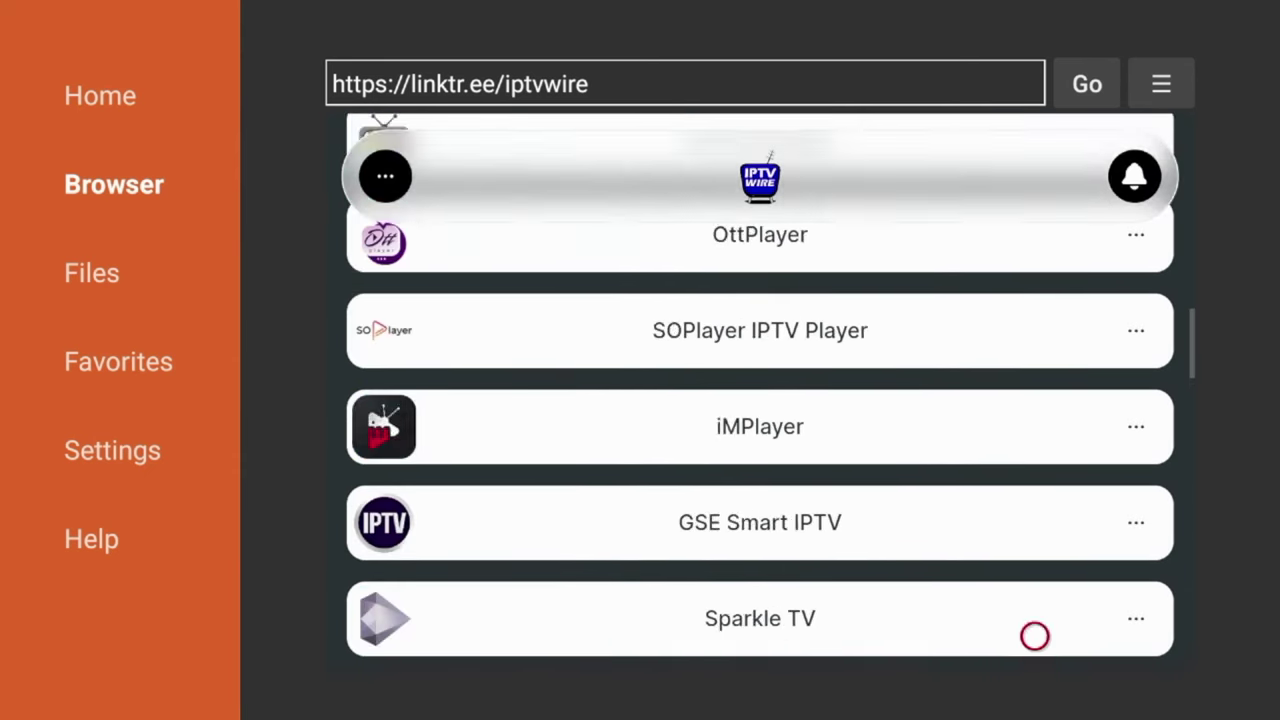
scroll(1034, 636, down, 10)
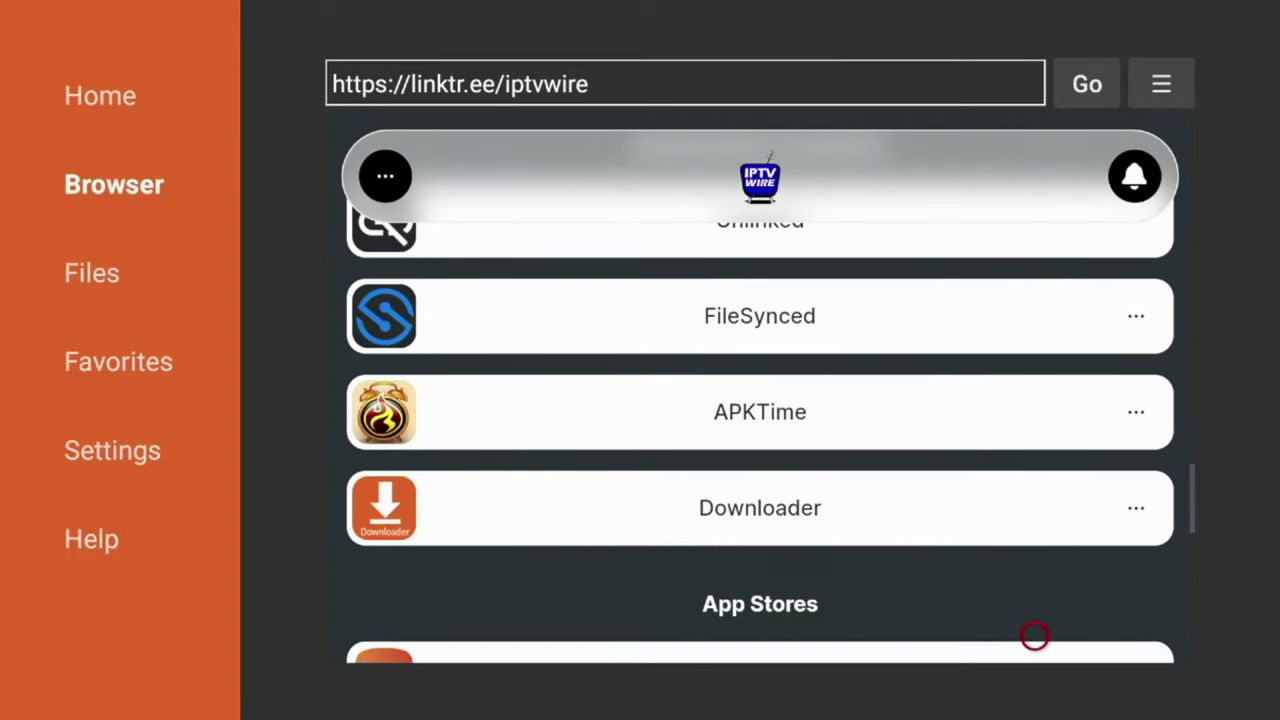
scroll(1034, 636, down, 5)
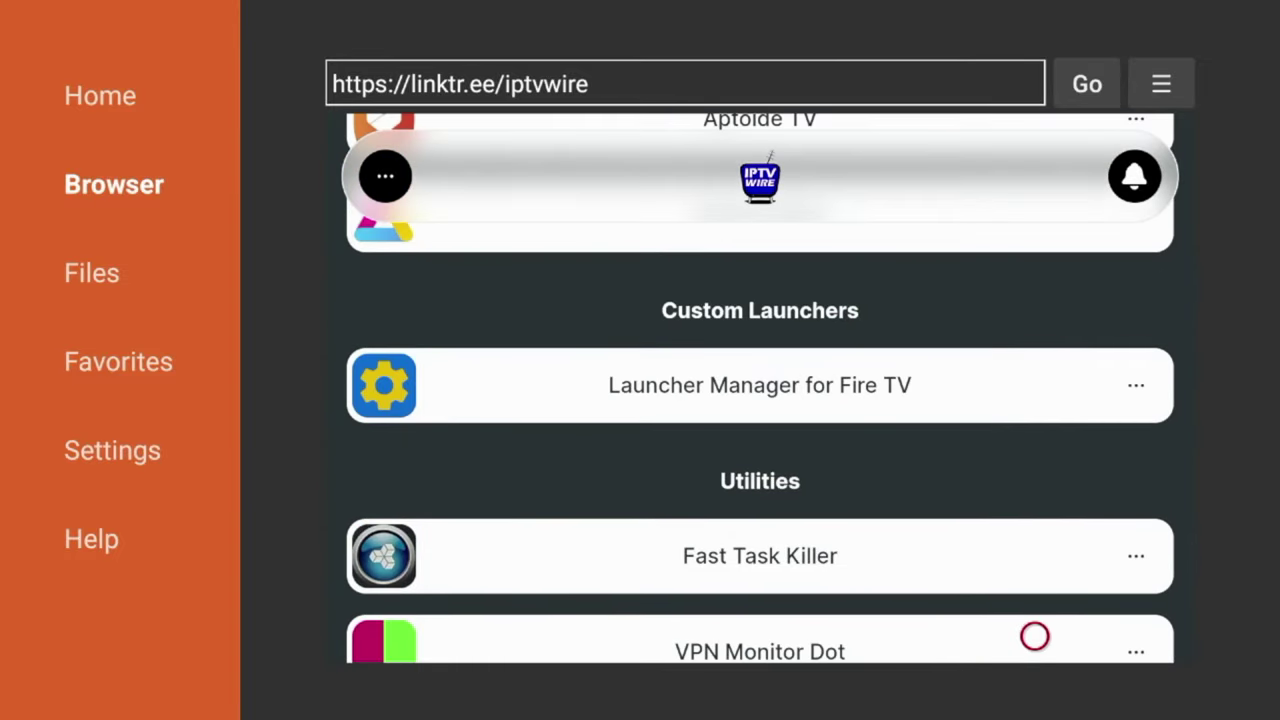
scroll(1034, 636, down, 6)
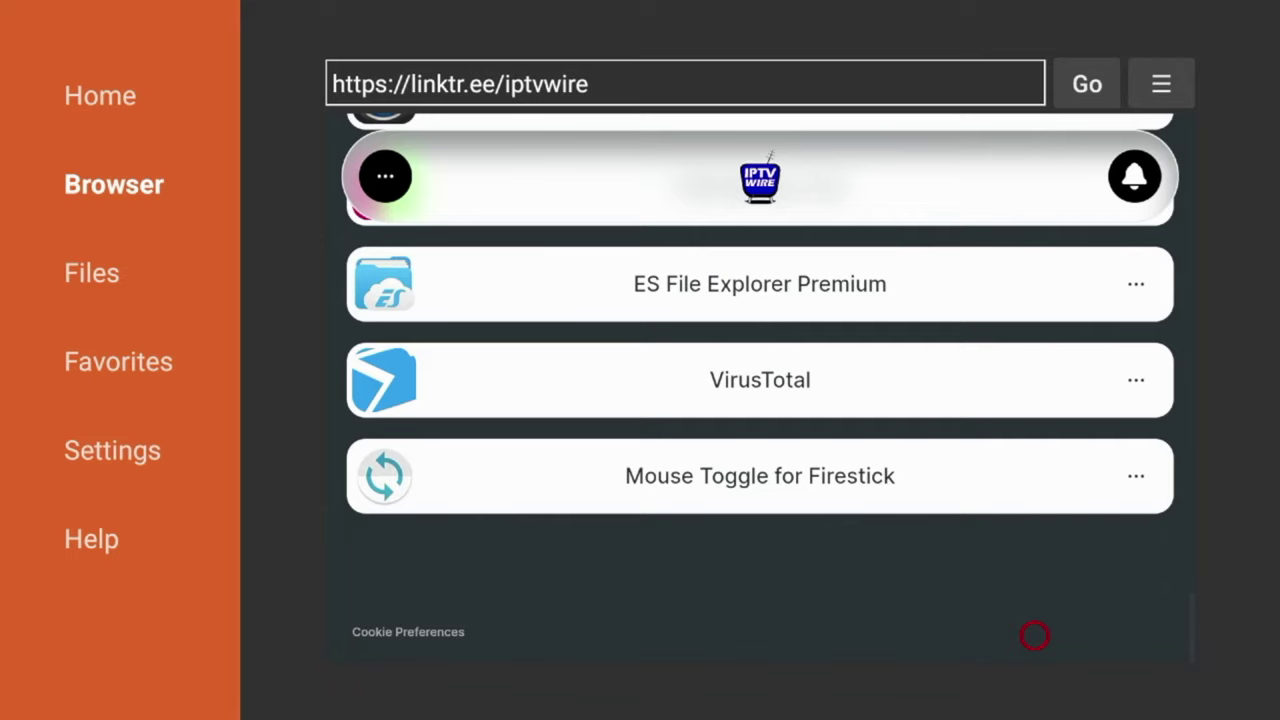
scroll(1034, 140, up, 15)
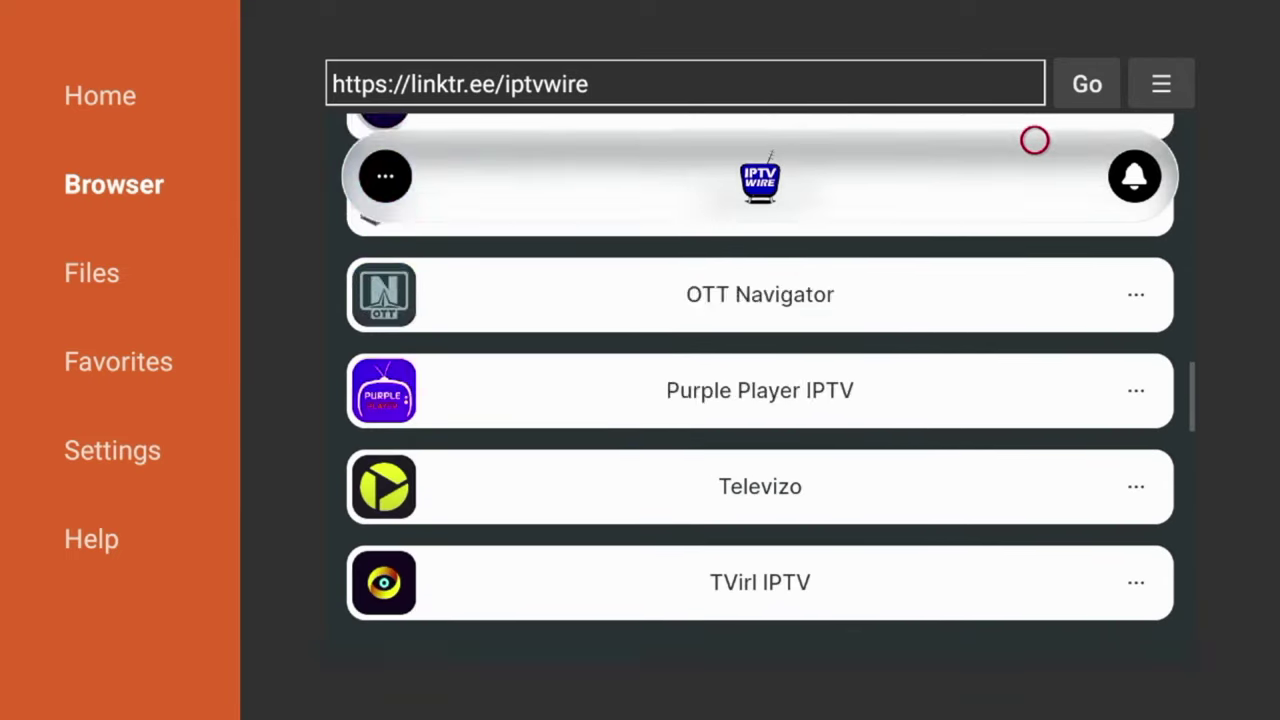
scroll(1034, 140, up, 5)
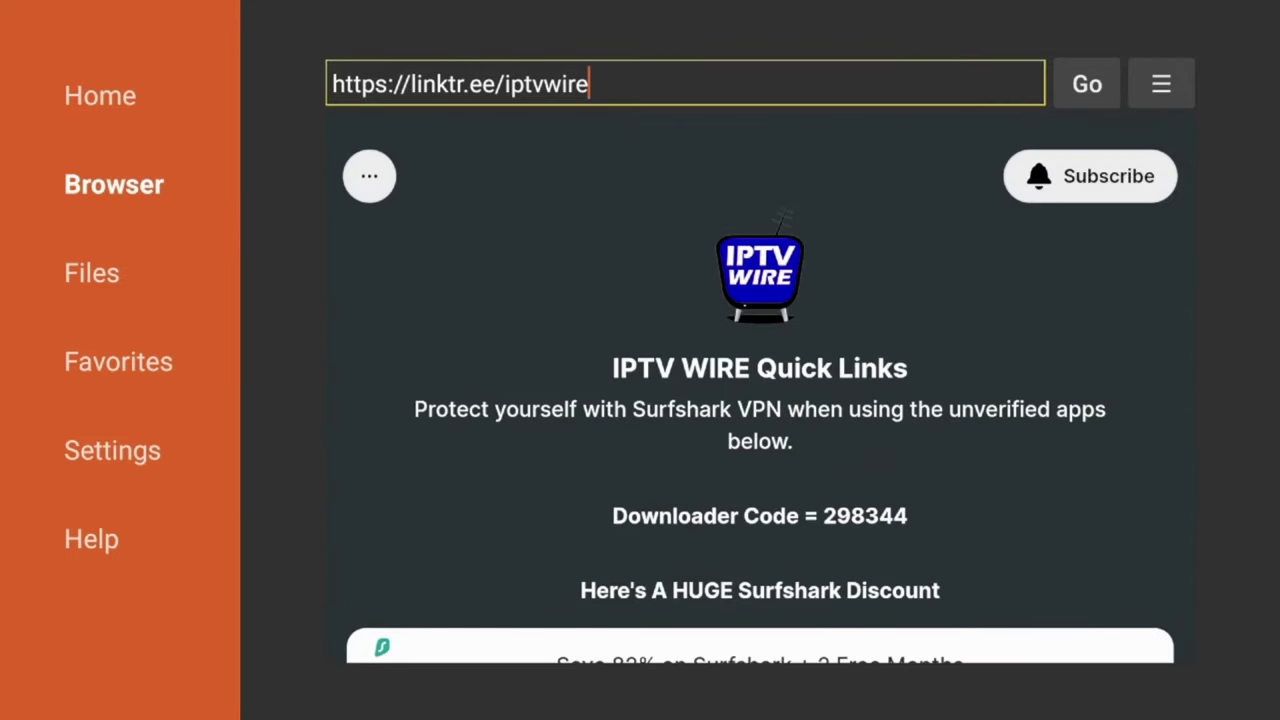
scroll(1034, 636, down, 15)
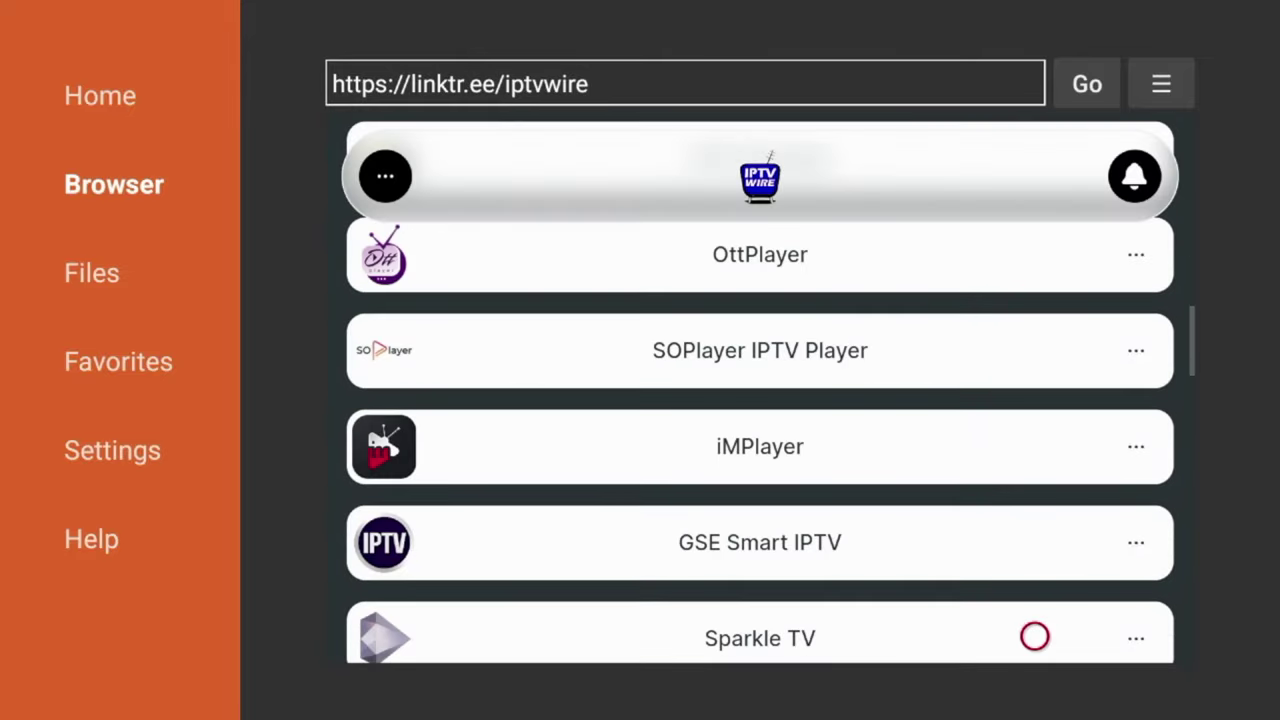
scroll(1034, 636, down, 10)
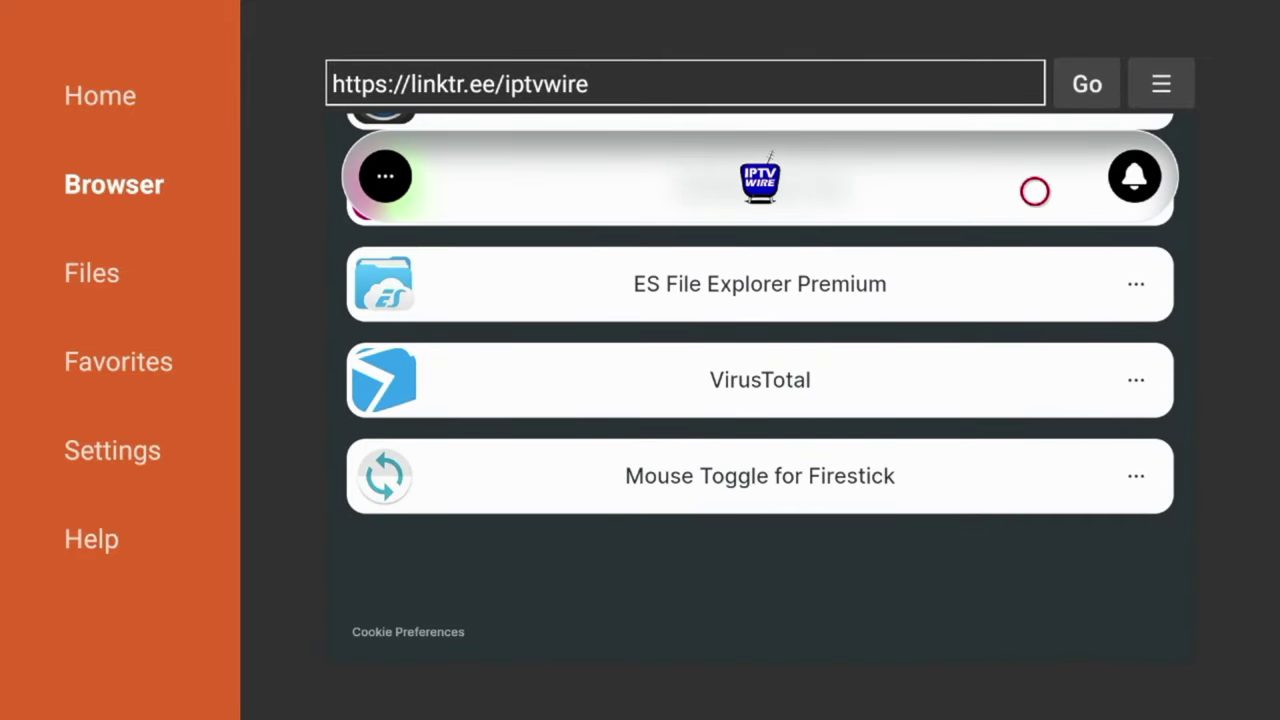
scroll(1034, 145, up, 4)
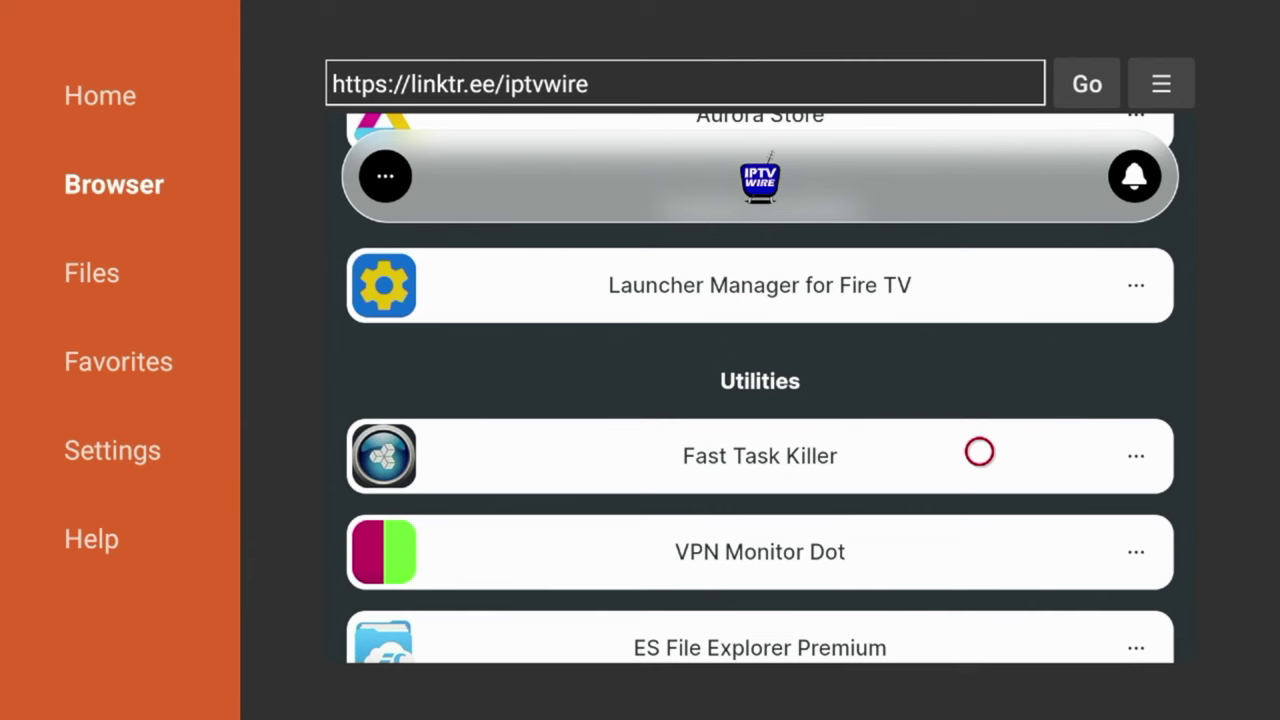
Download Fast Task Killer and allow Downloader to install unknown apps
click(979, 452)
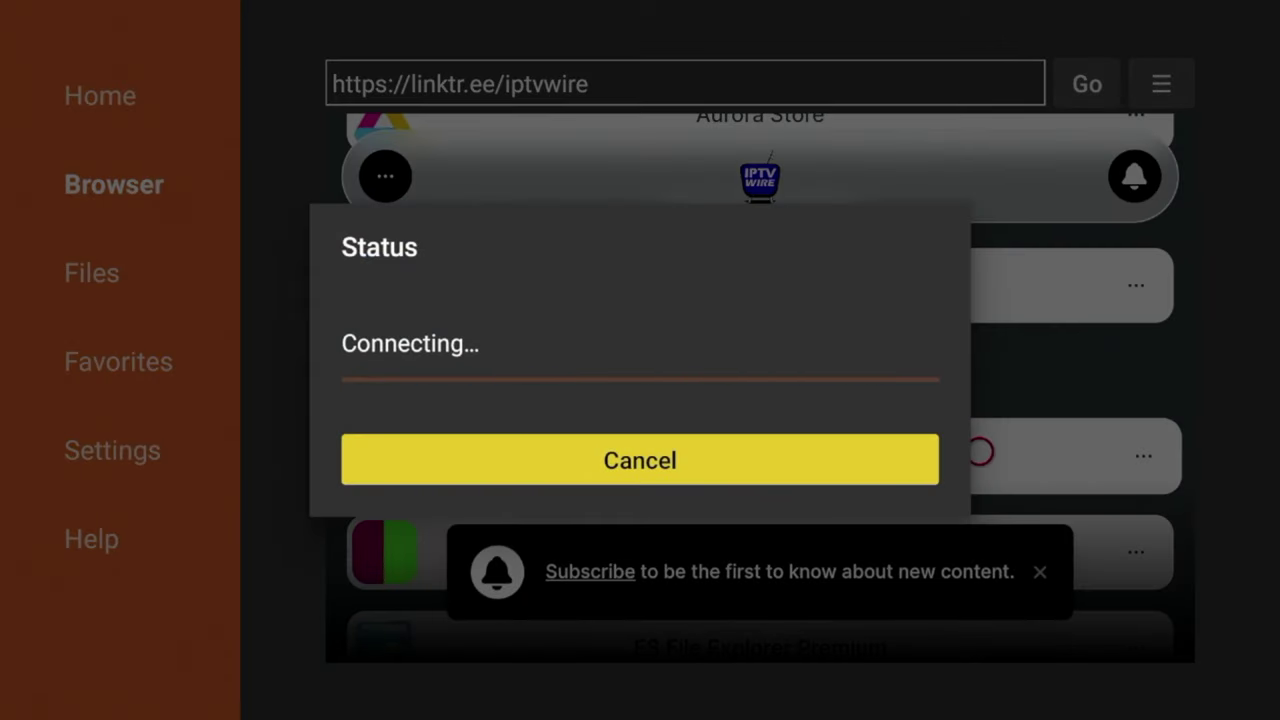
key(Return)
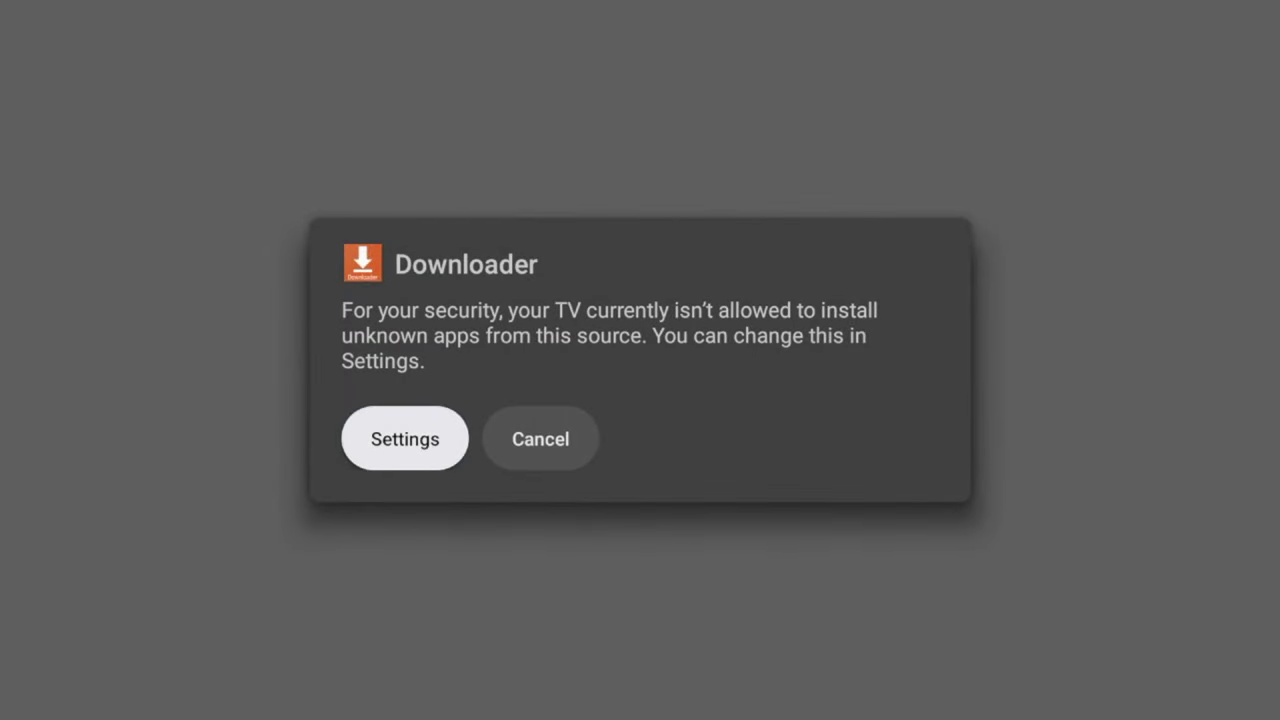
key(Return)
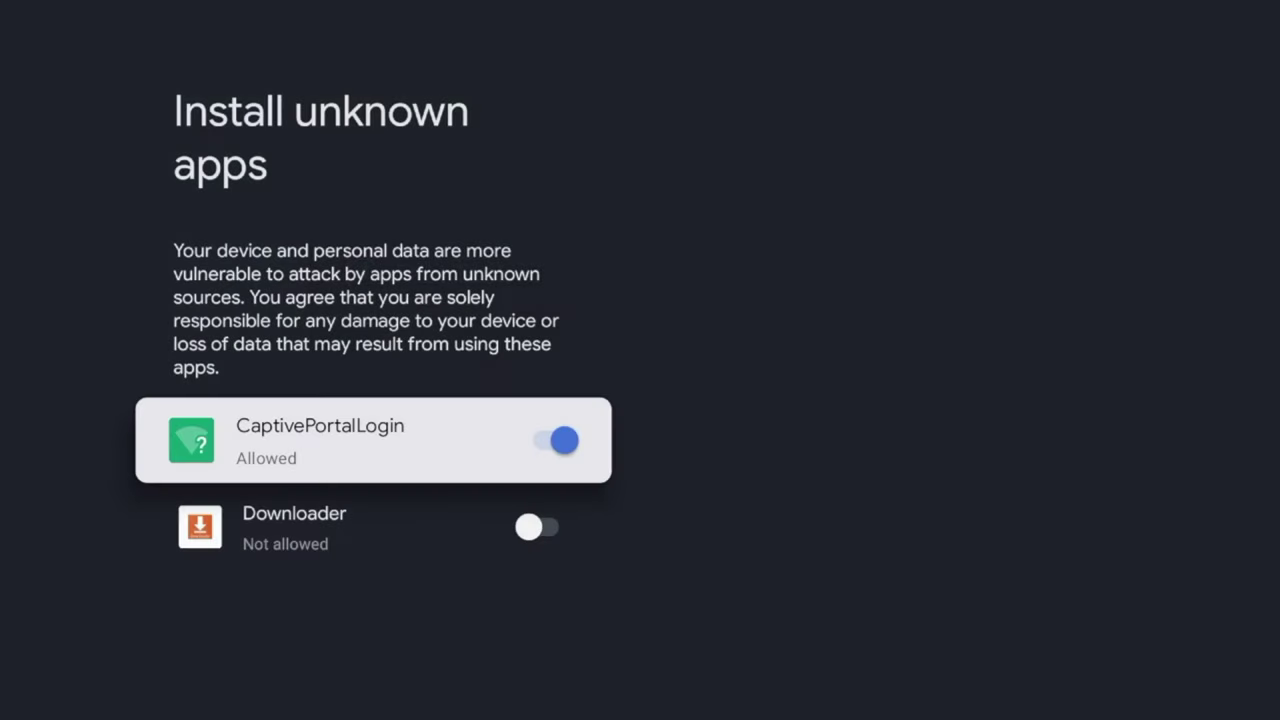
key(Down)
key(Return)
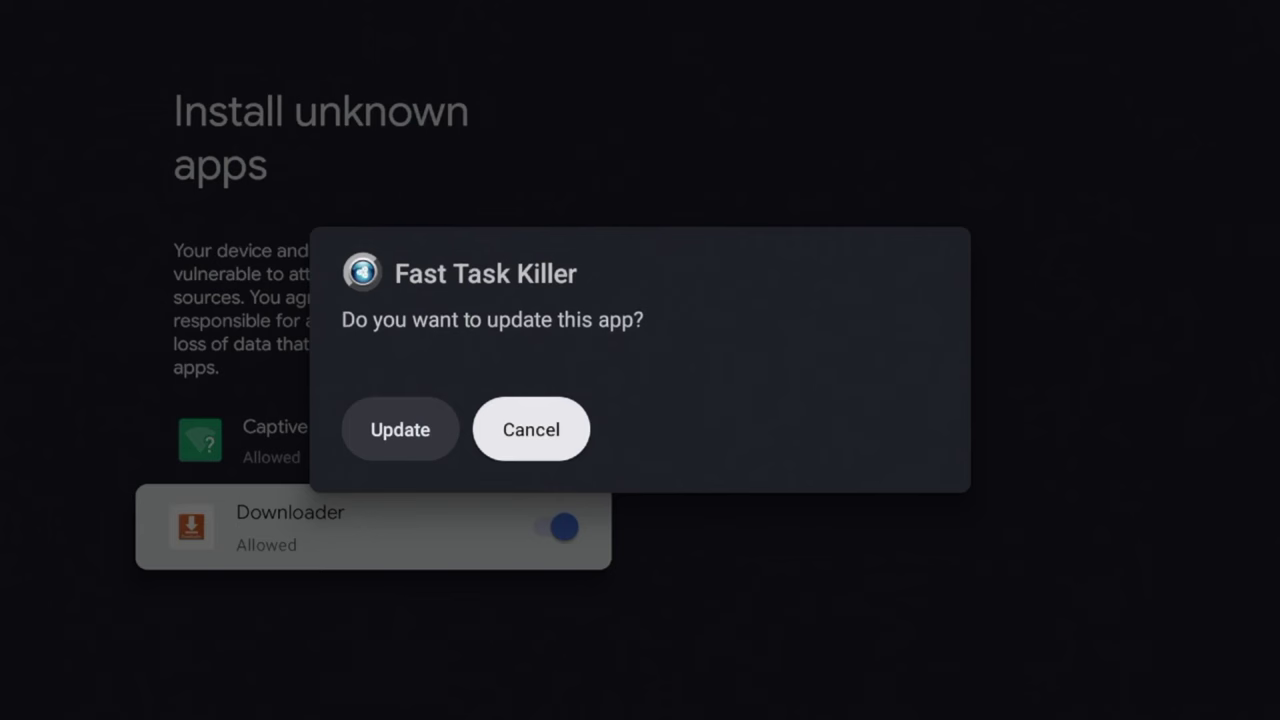
Finish installing Fast Task Killer, dismiss the installed message and return to Downloader
key(Left)
key(Return)
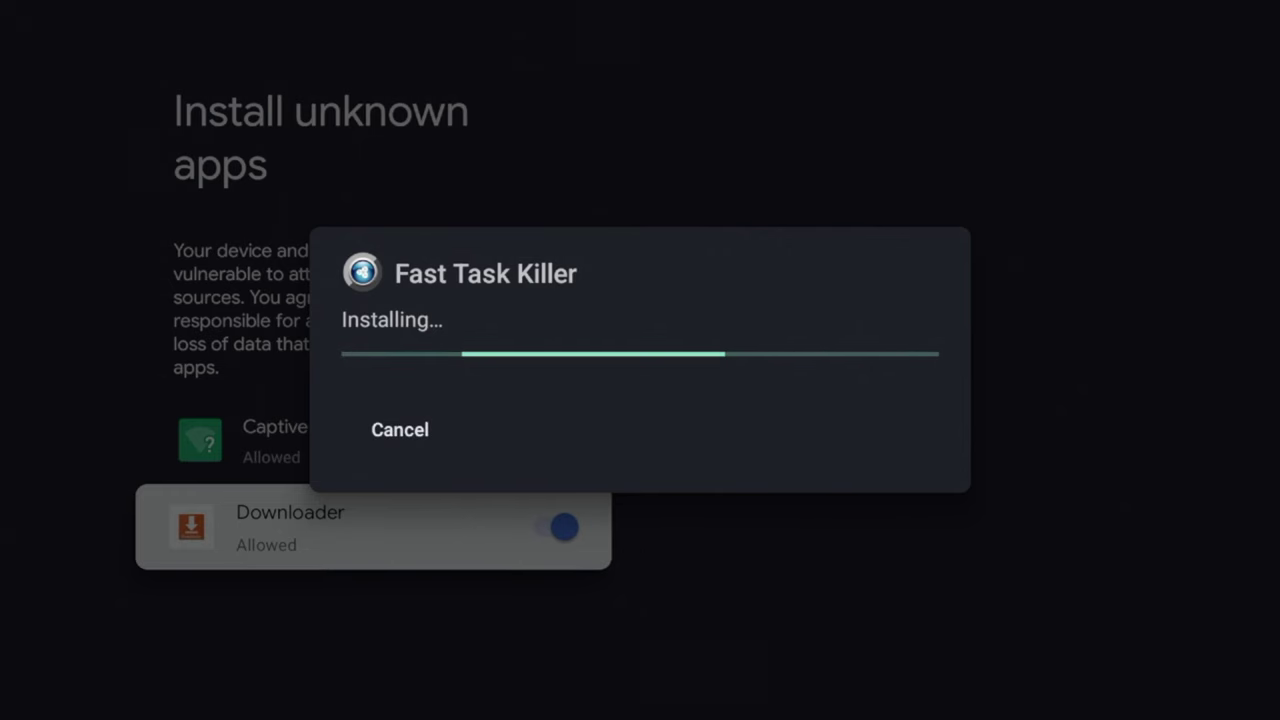
key(Right)
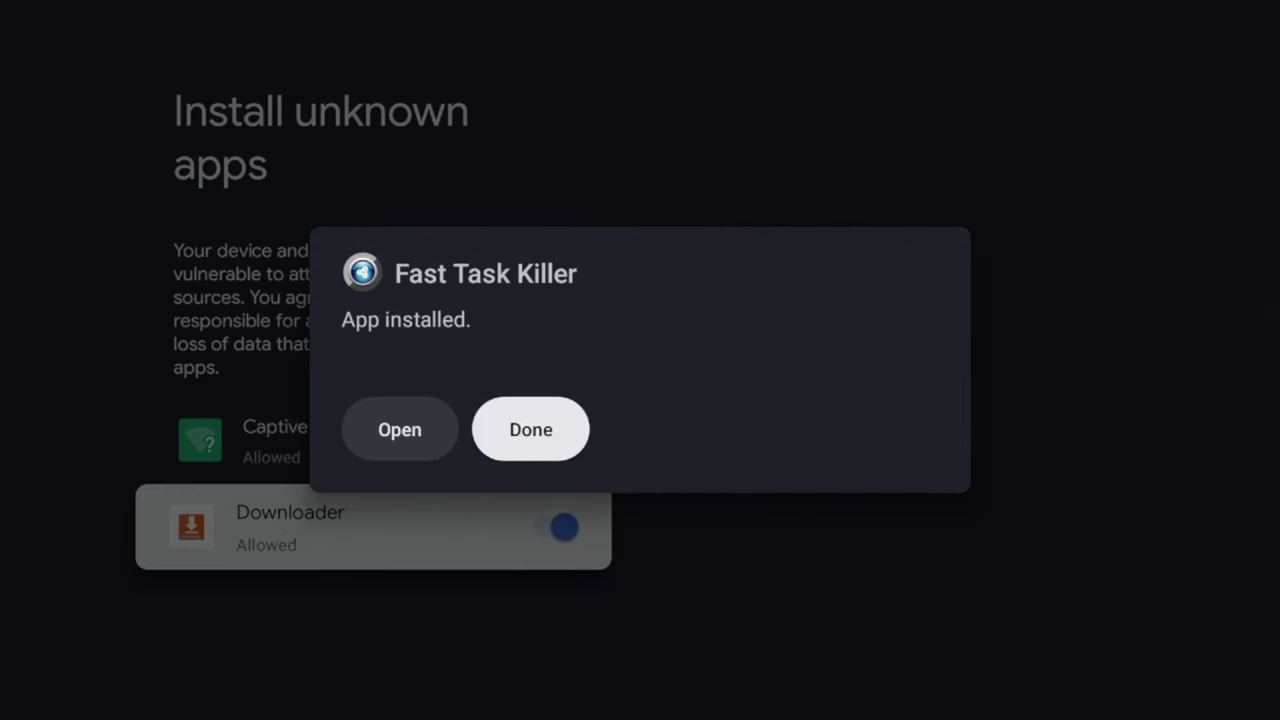
key(Return)
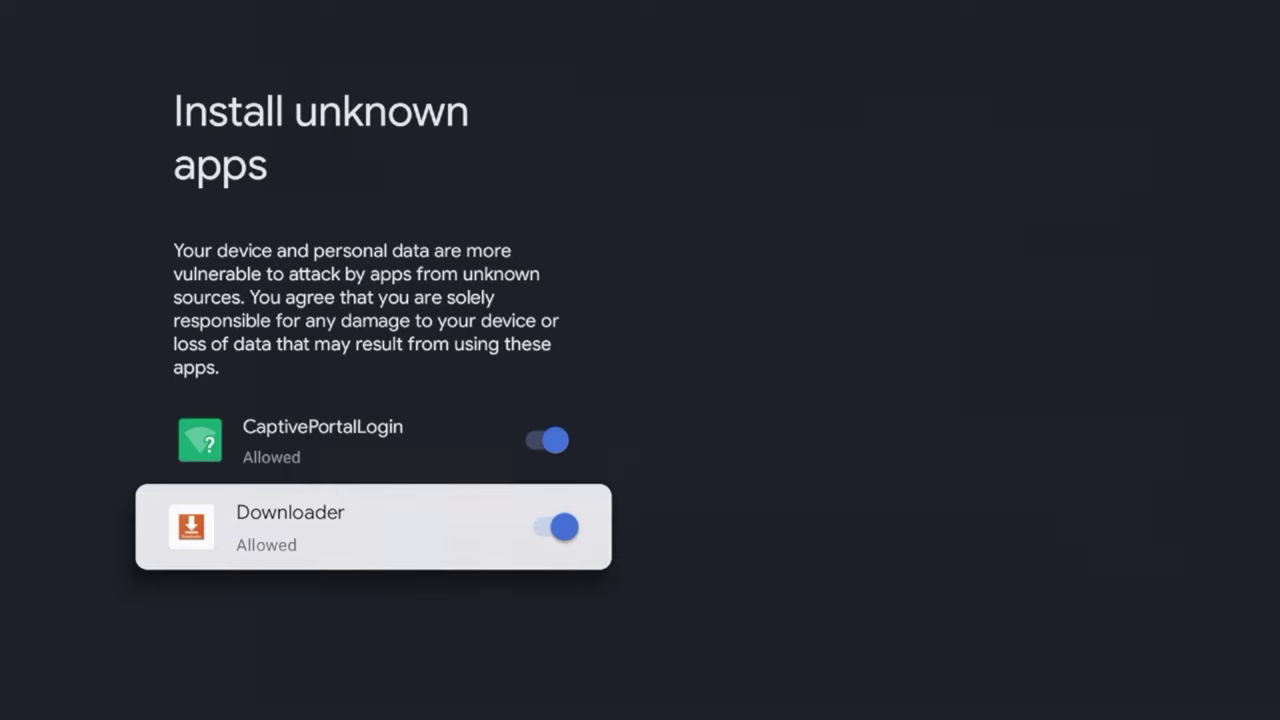
key(Escape)
key(Right)
Delete the downloaded m1wvl3.apk installer and close the Subscribe popup
key(Return)
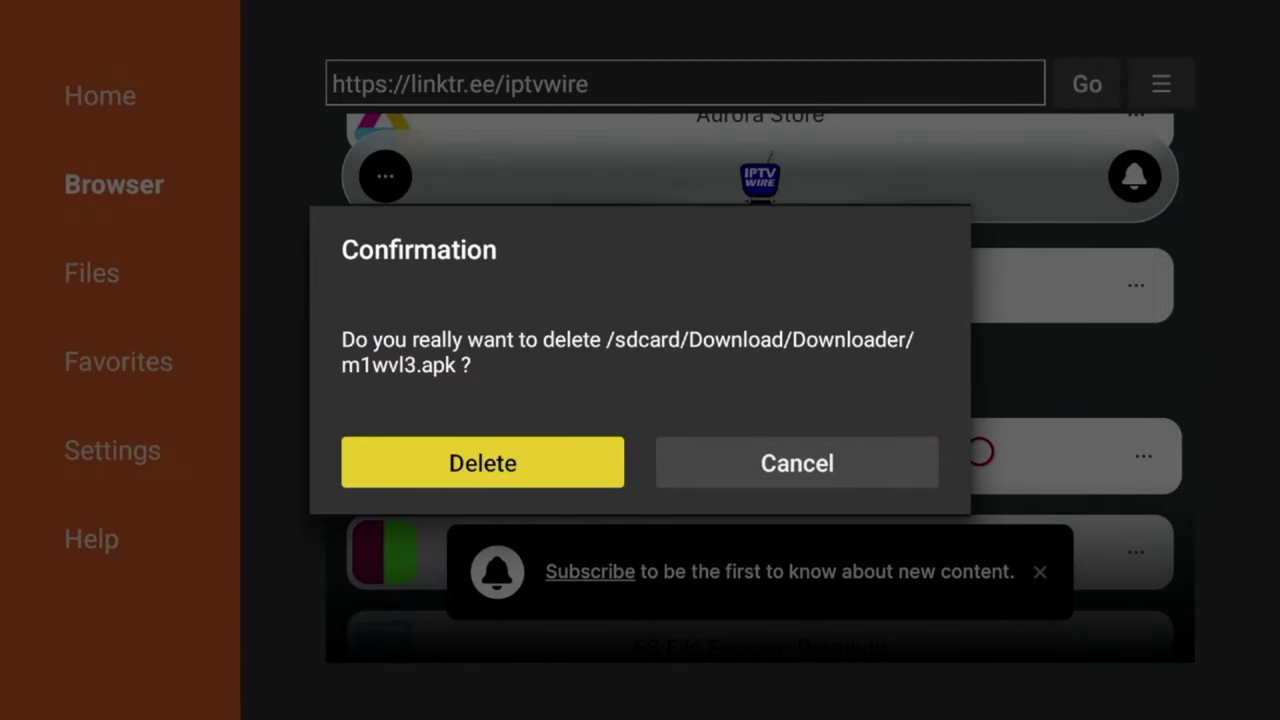
key(Return)
scroll(979, 140, up, 3)
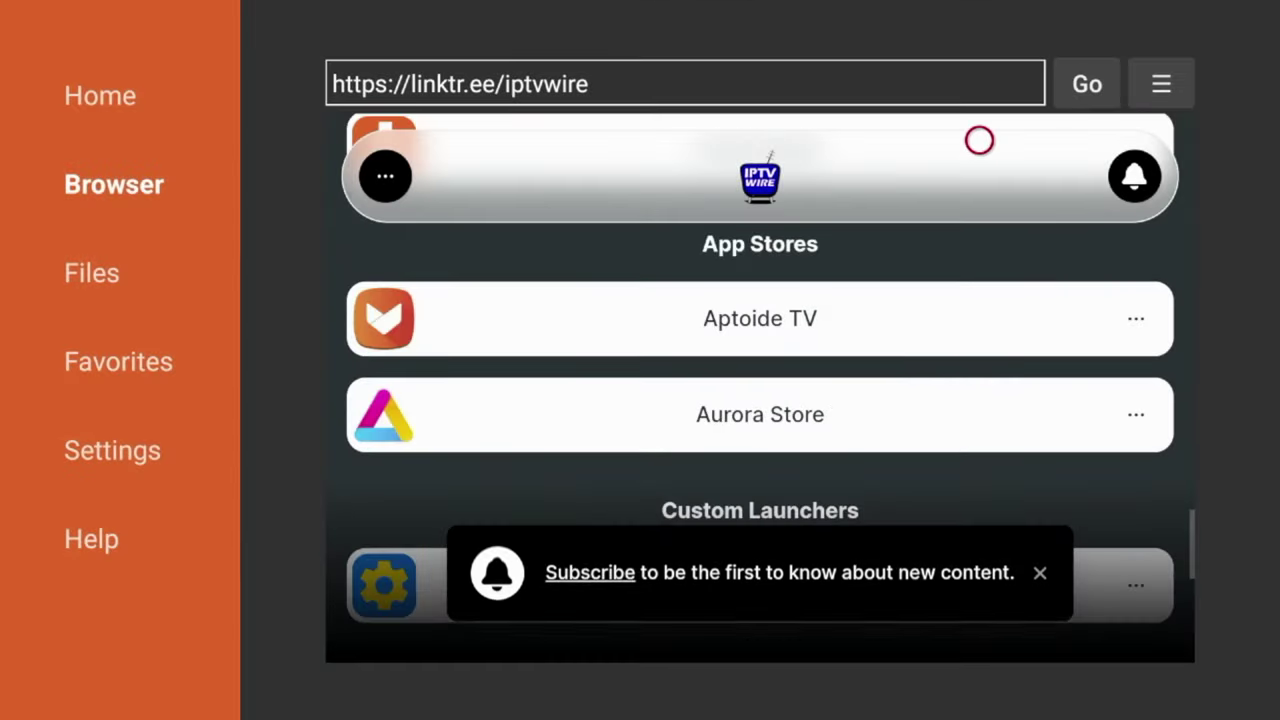
scroll(979, 140, up, 3)
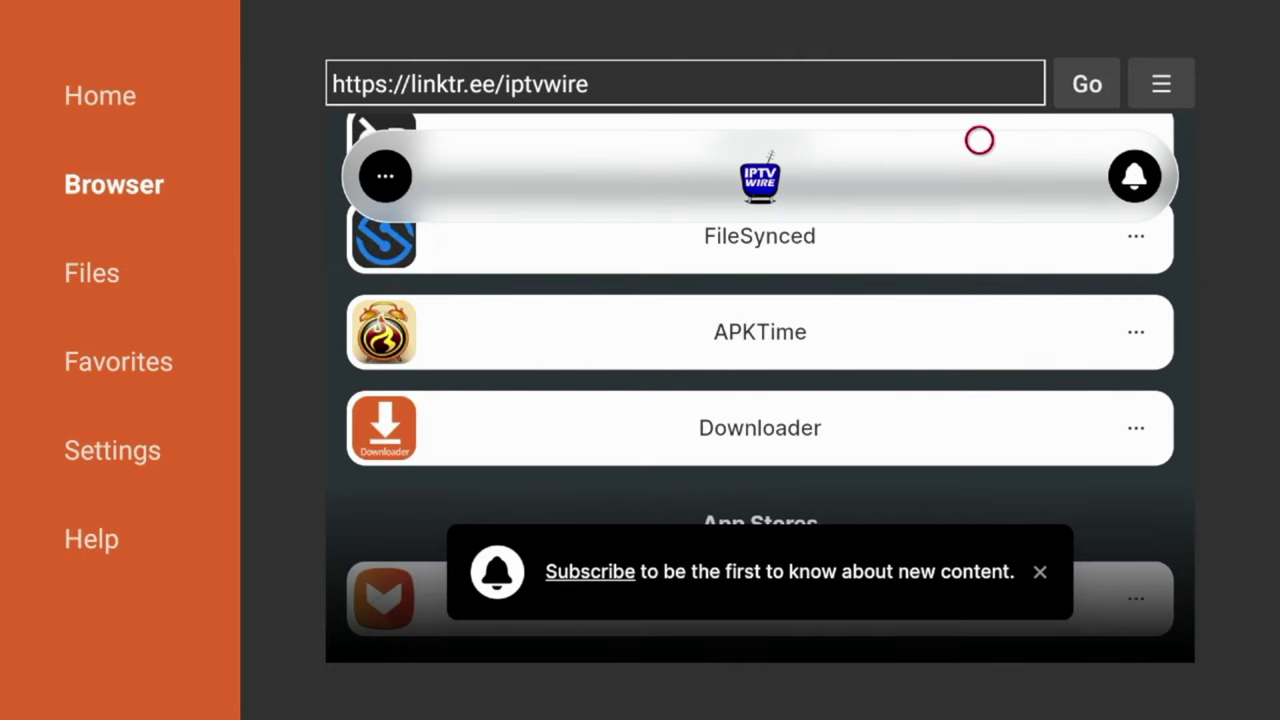
scroll(980, 137, up, 5)
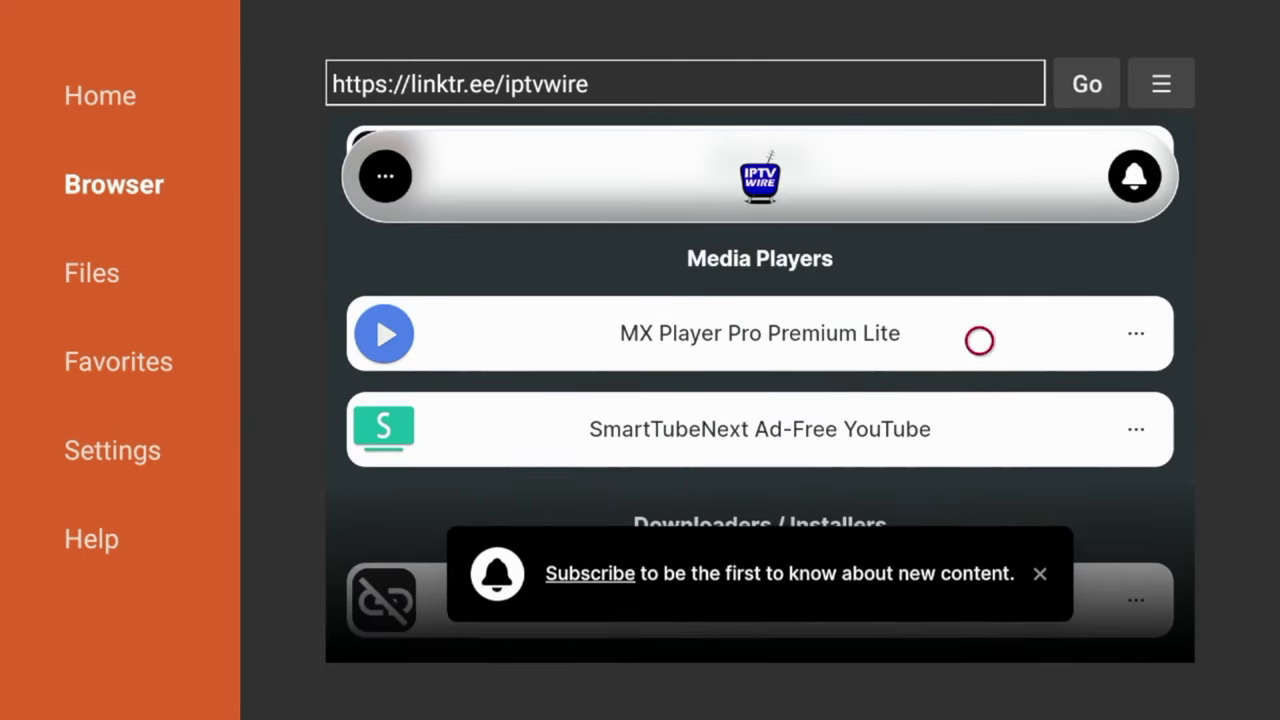
click(1038, 572)
Return to the top of the IPTV WIRE Quick Links page showing Downloader Code 298344
scroll(1036, 634, down, 10)
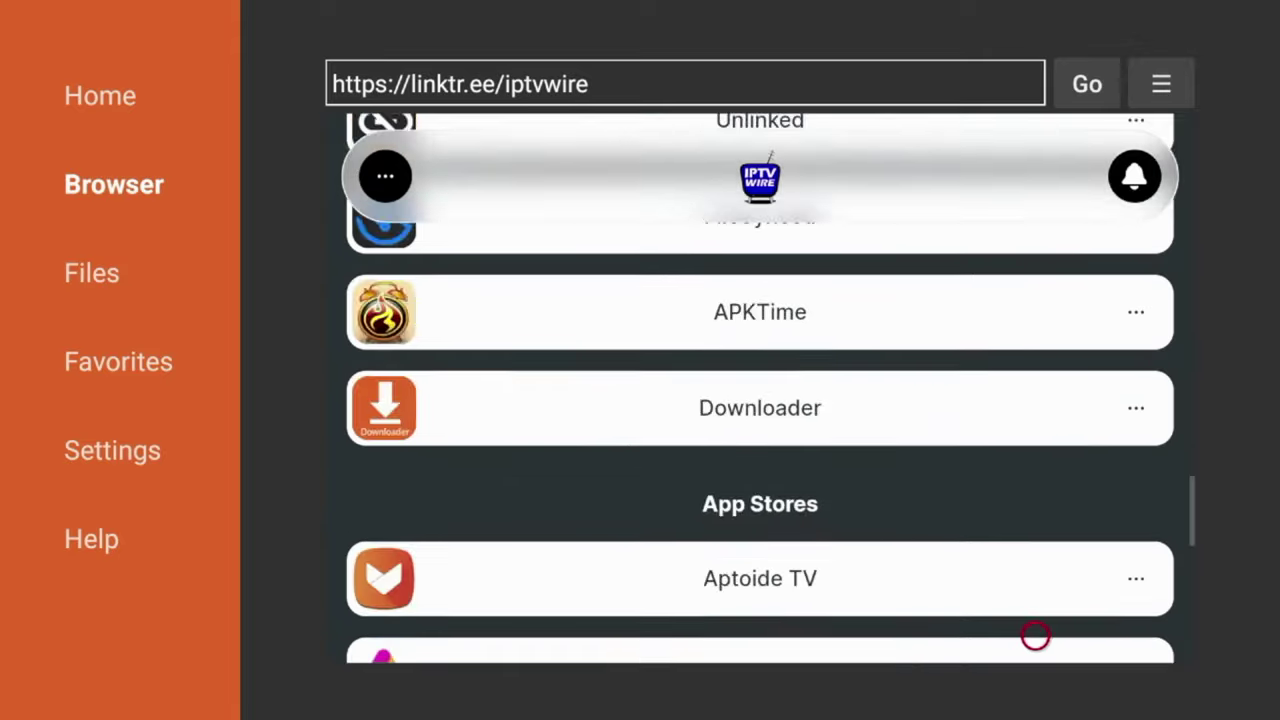
scroll(1035, 635, down, 5)
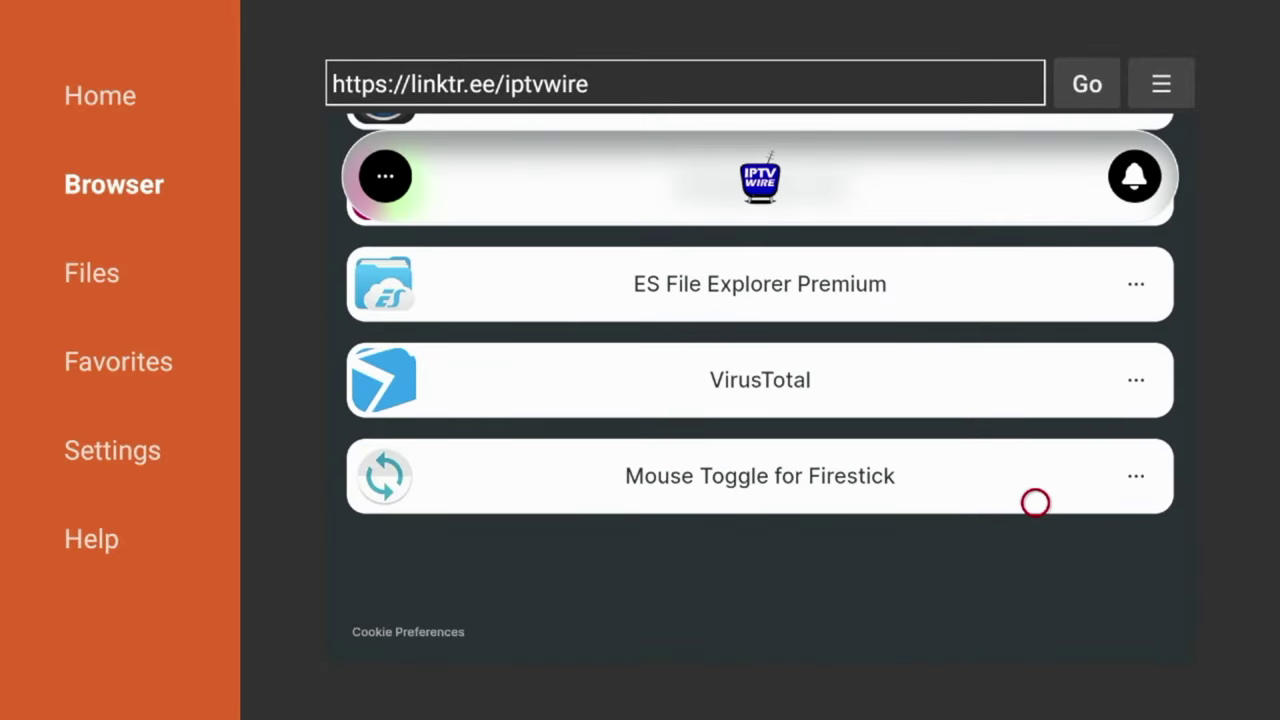
scroll(1035, 140, up, 10)
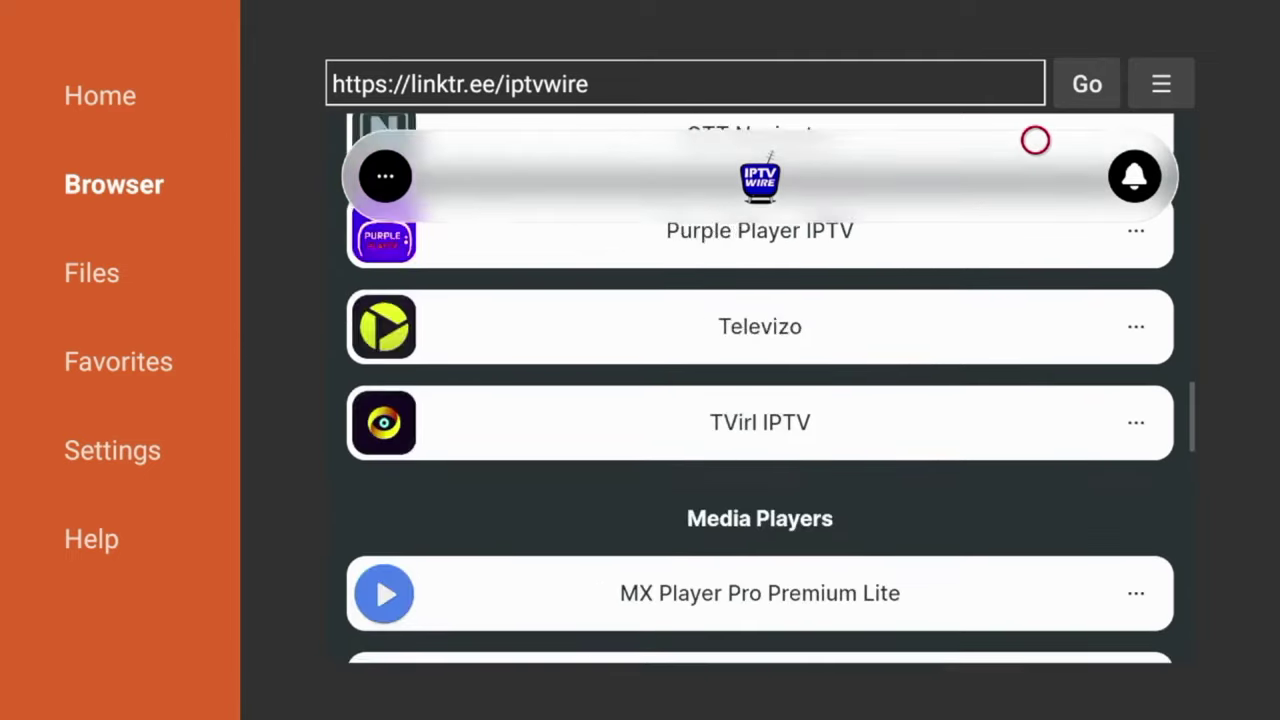
scroll(1035, 140, up, 10)
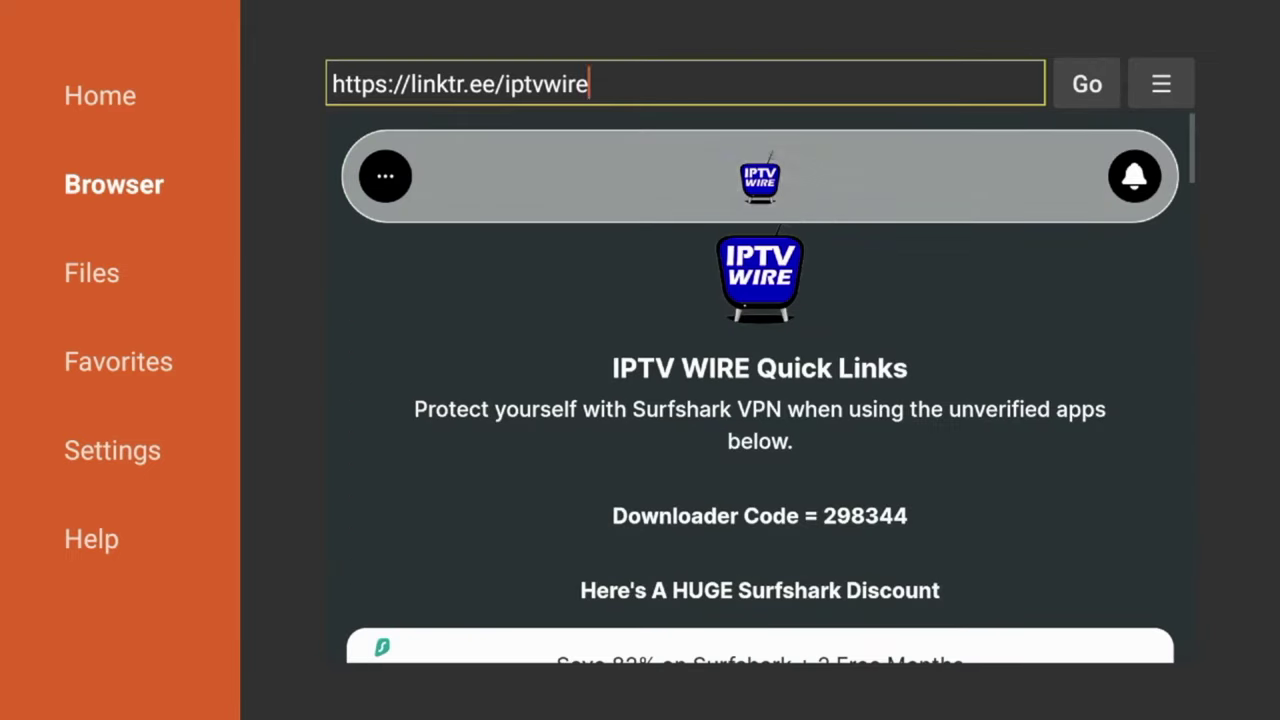
key(Up)
key(Down)
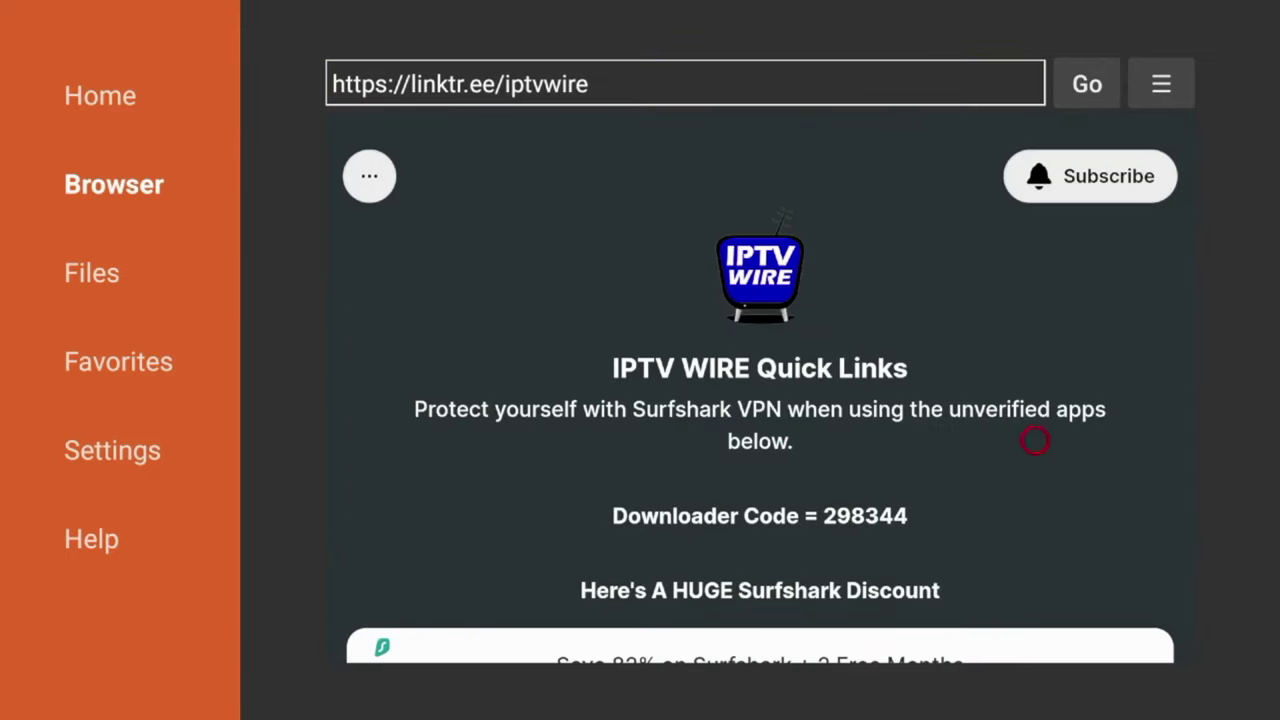